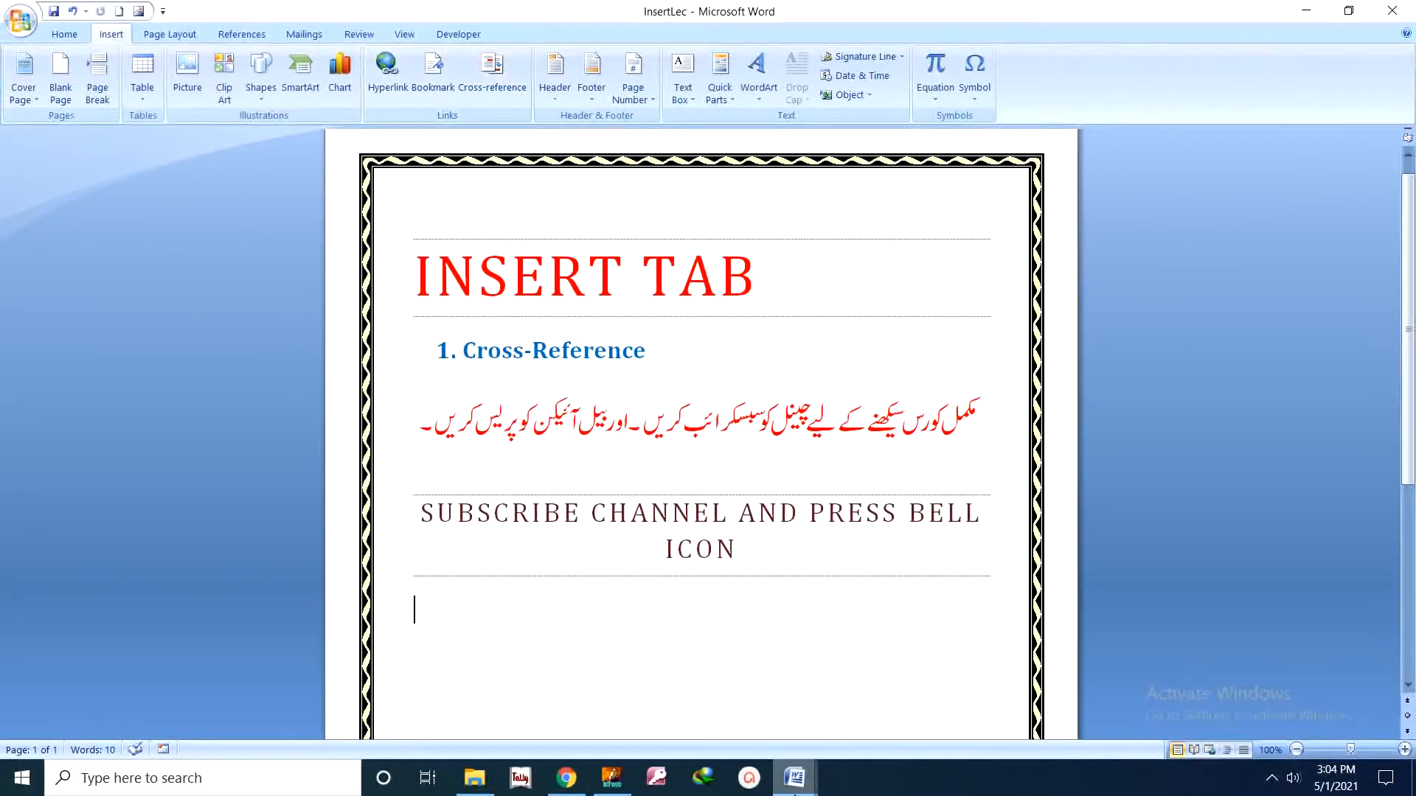
Switch to the Chapter 9 document, copy the LEARNING OBJECTIVES text from its grey box, and delete it there.
{"action": "mouse_move", "coordinate": [794, 794]}
{"action": "left_click", "coordinate": [876, 726]}
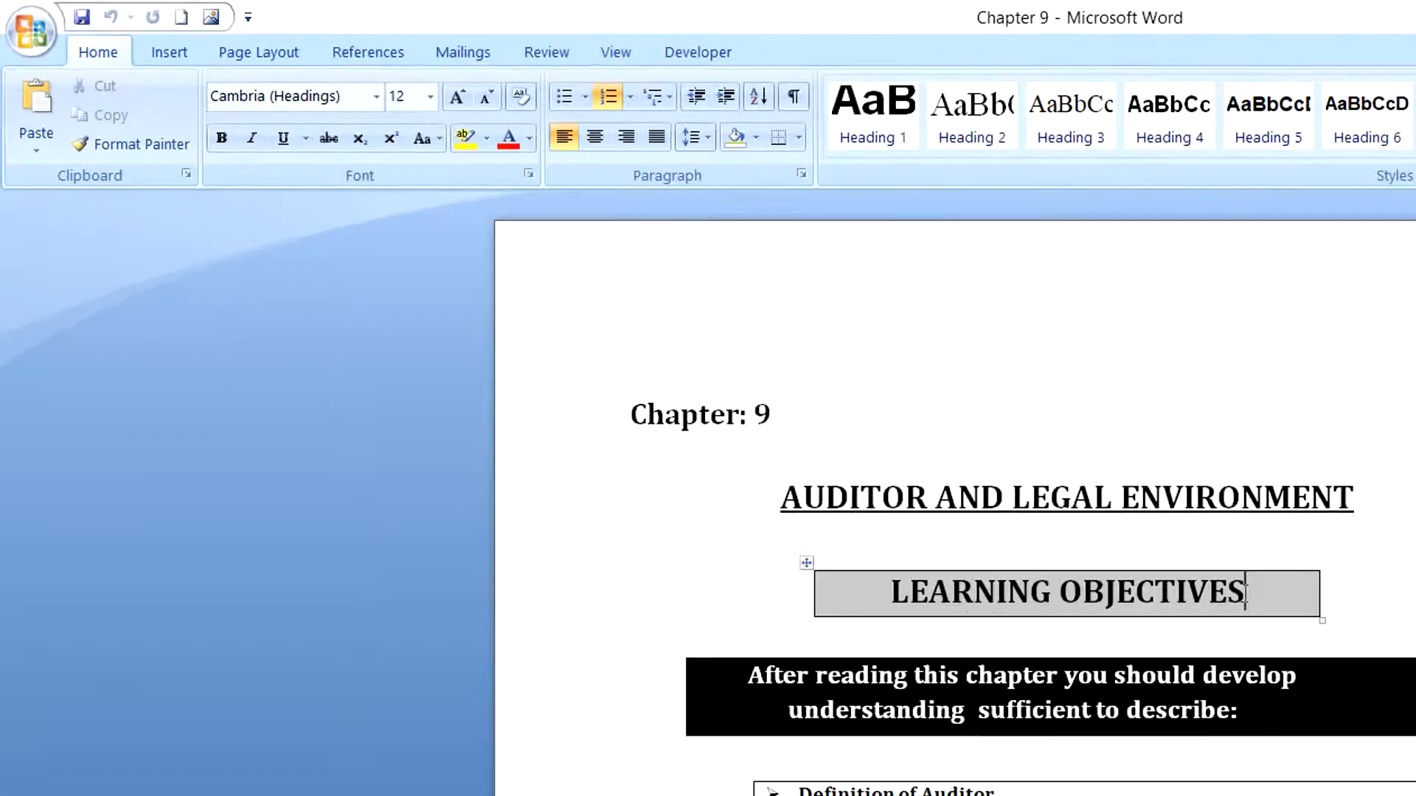
{"action": "left_click_drag", "start_coordinate": [904, 428], "coordinate": [696, 419]}
{"action": "key", "text": "ctrl+c"}
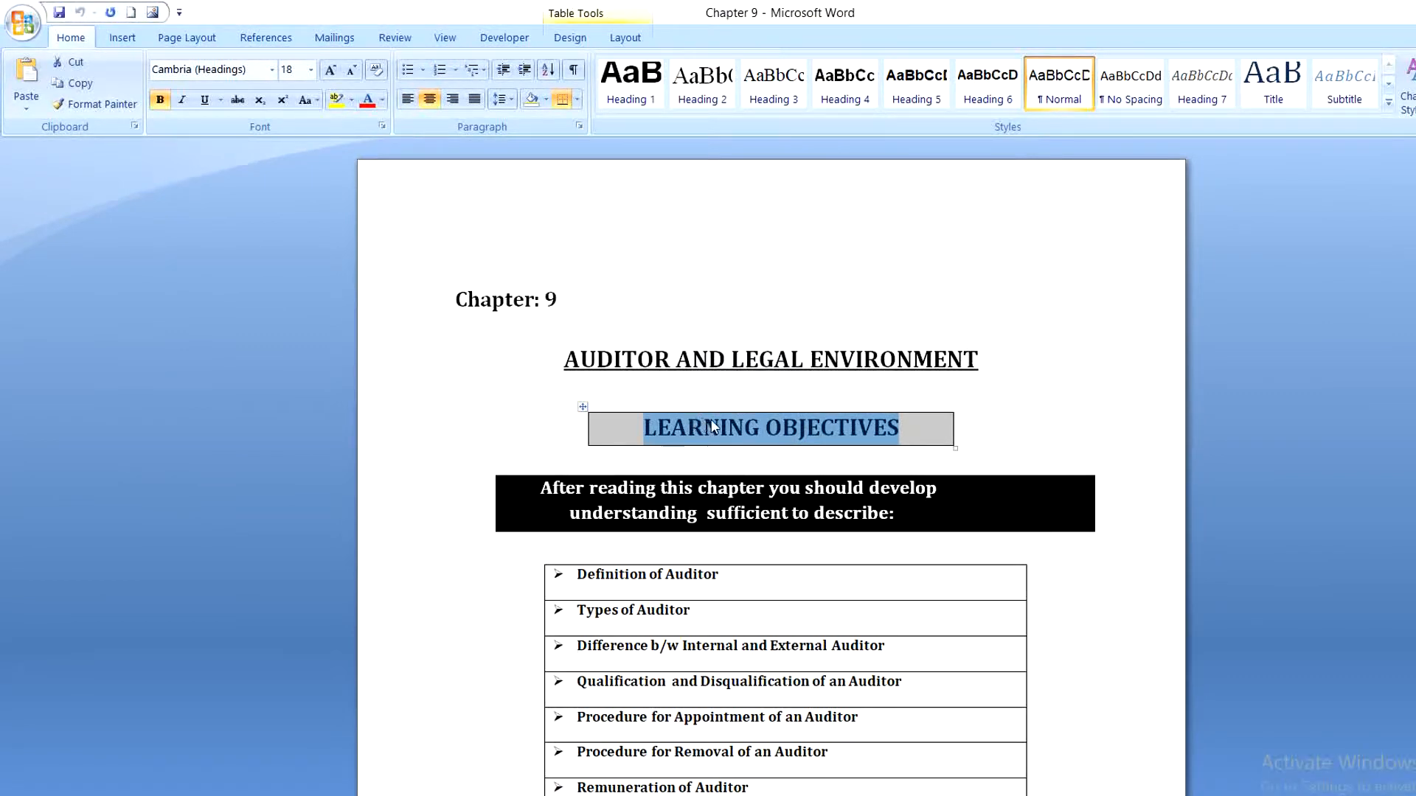
{"action": "key", "text": "Delete"}
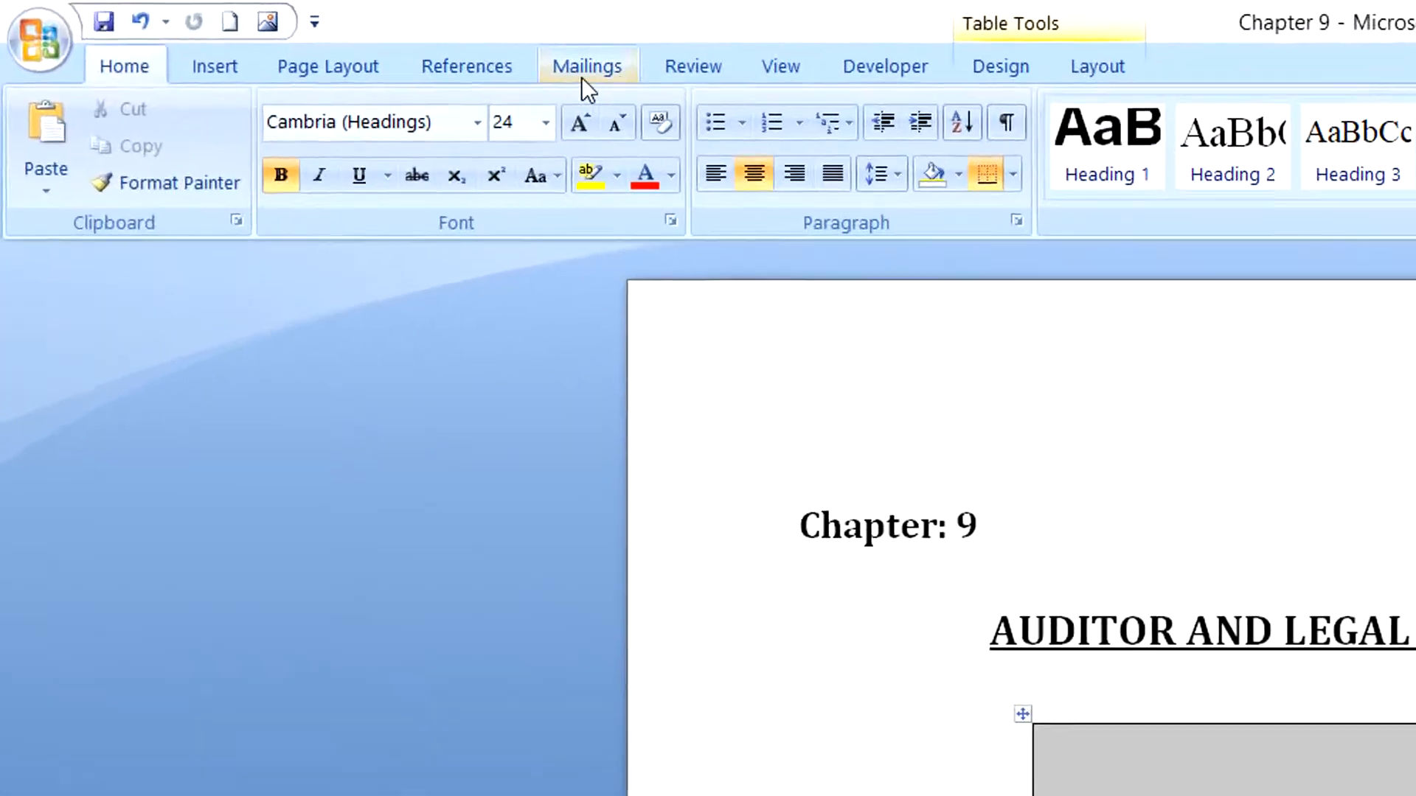
Insert a caption below the empty grey box using a new label named LEARNING OBJECTIVES.
{"action": "left_click", "coordinate": [489, 69]}
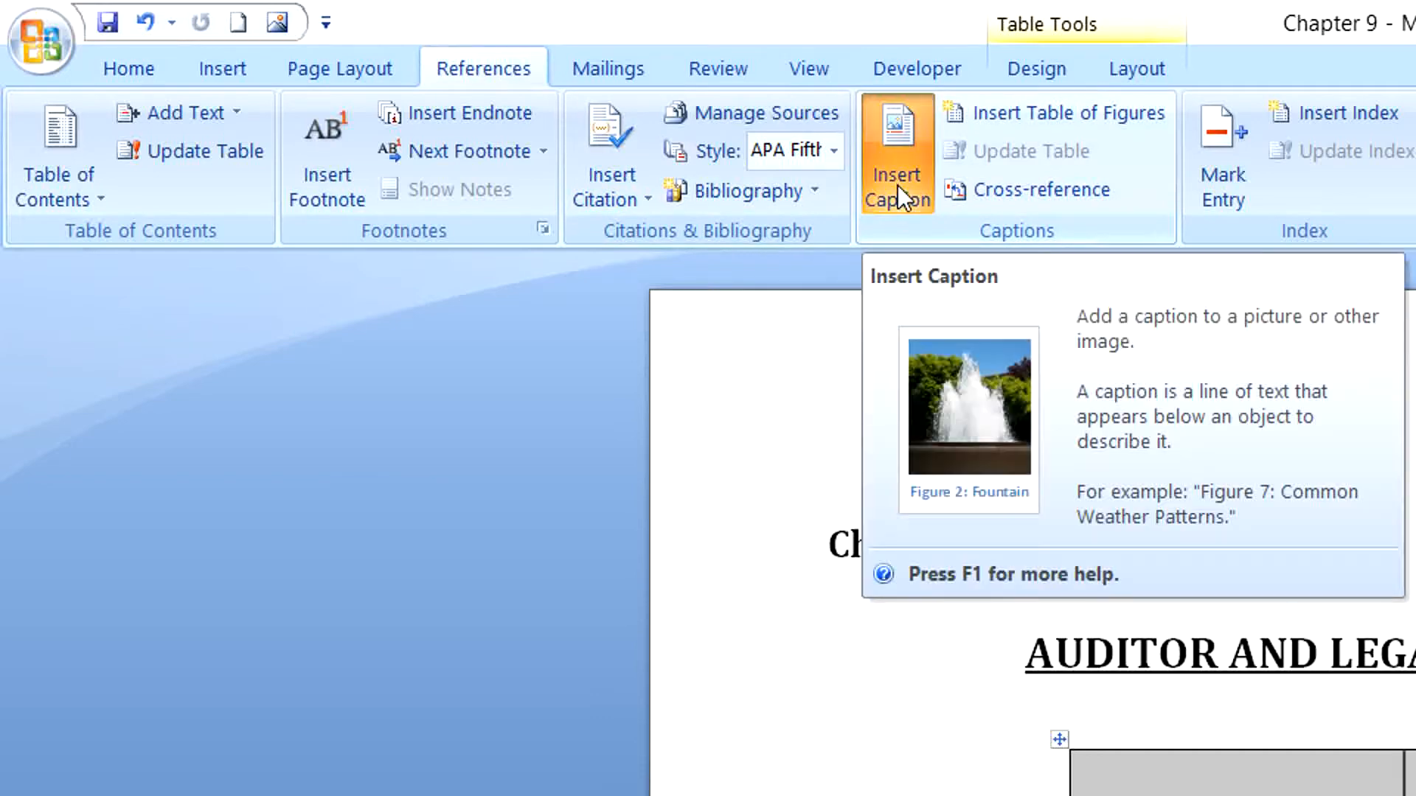
{"action": "left_click", "coordinate": [897, 187]}
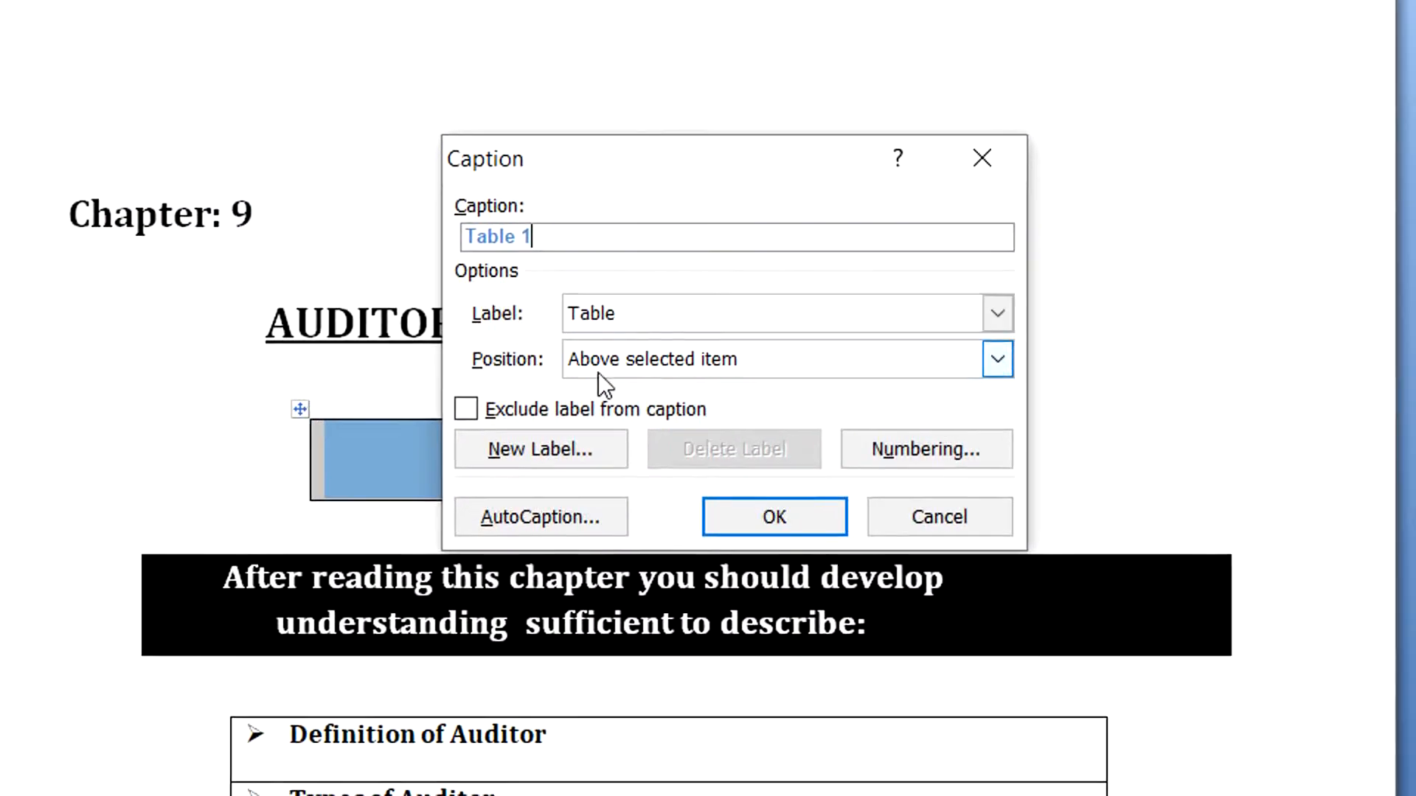
{"action": "left_click", "coordinate": [999, 315]}
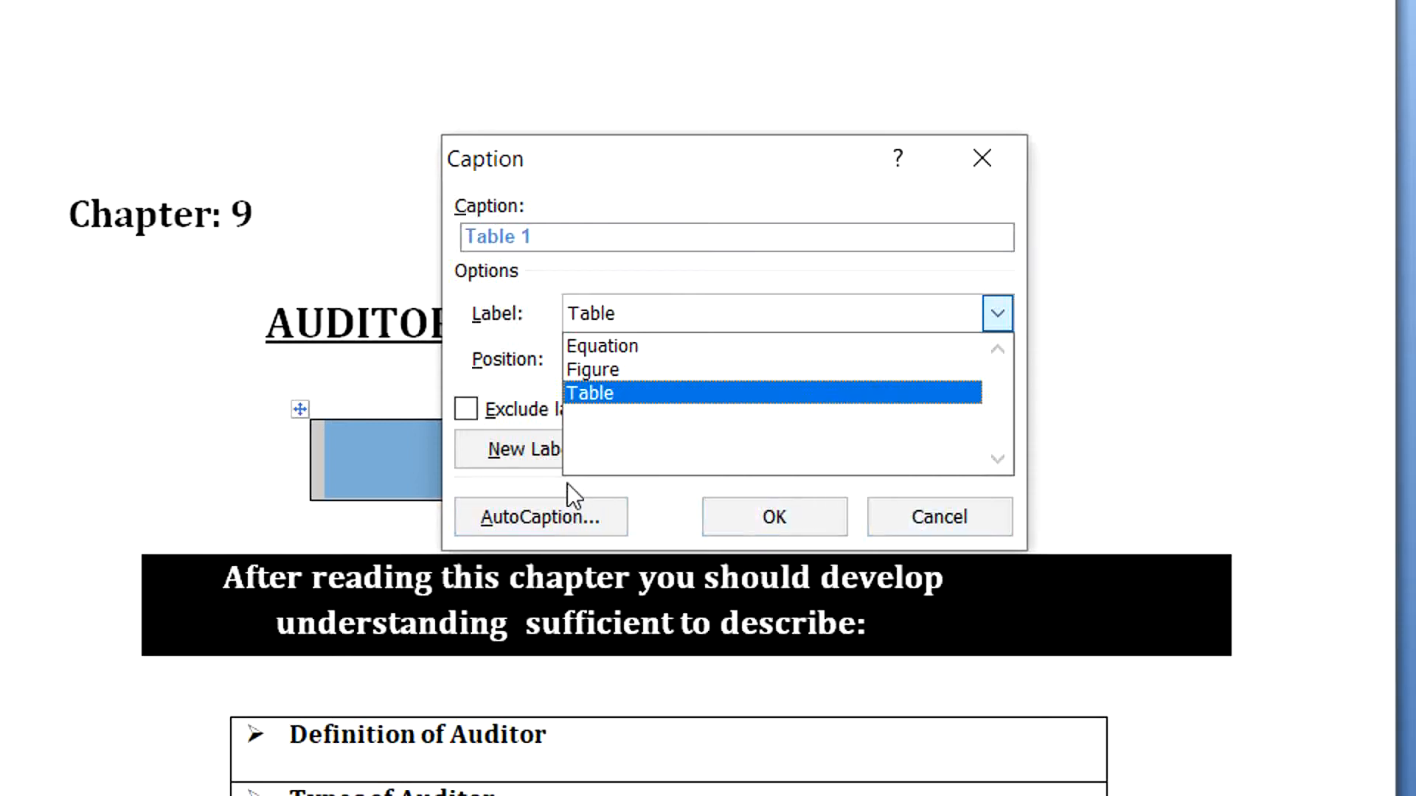
{"action": "left_click", "coordinate": [992, 315]}
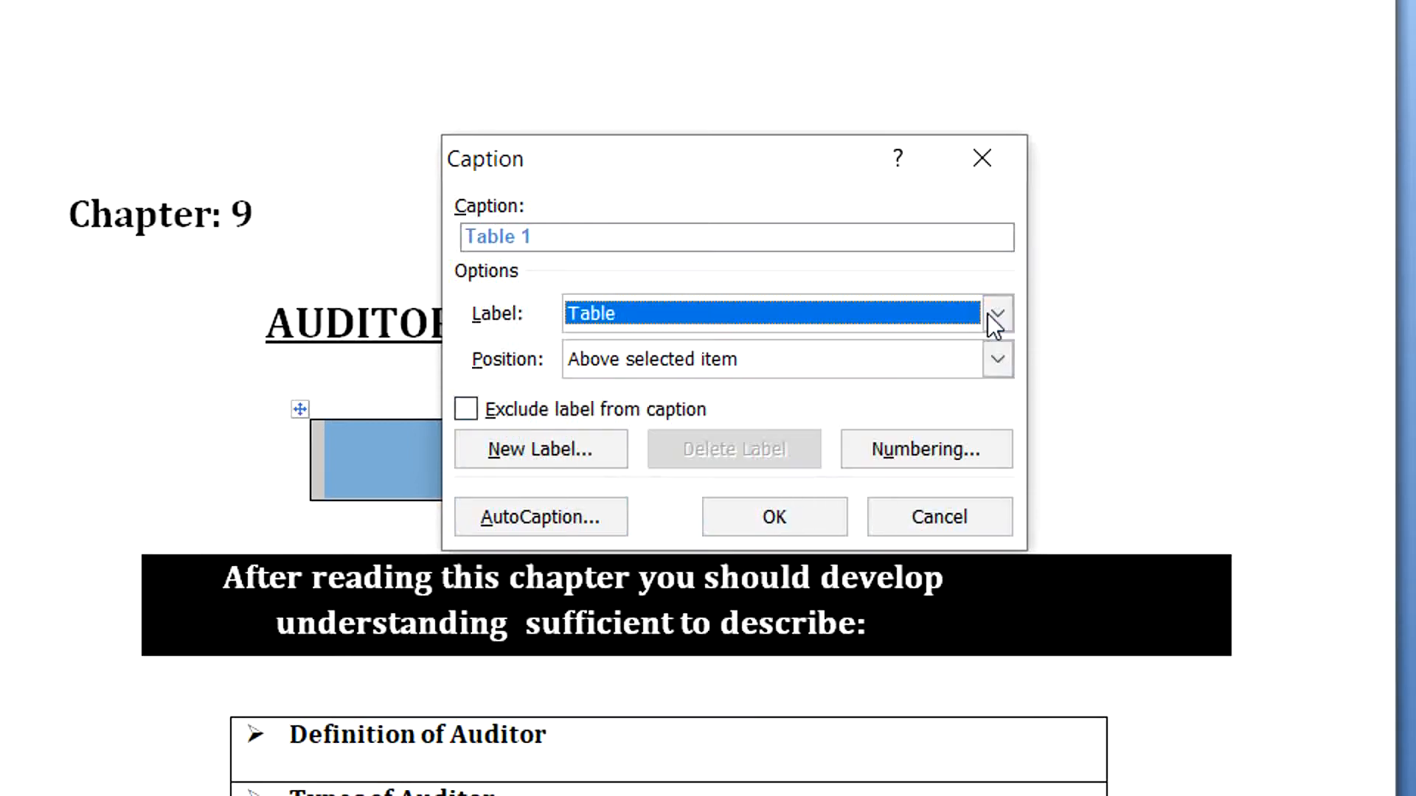
{"action": "left_click", "coordinate": [524, 453]}
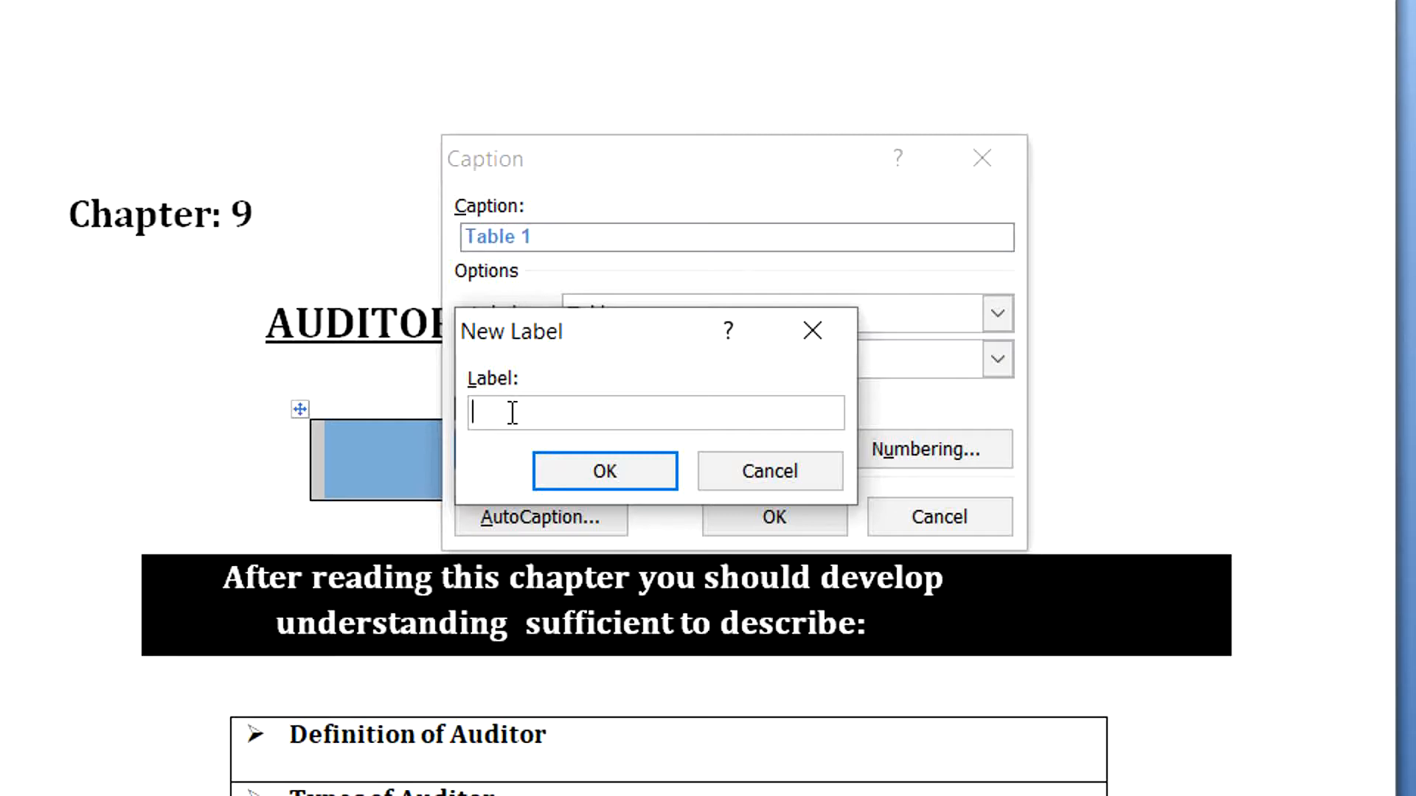
{"action": "key", "text": "ctrl+v"}
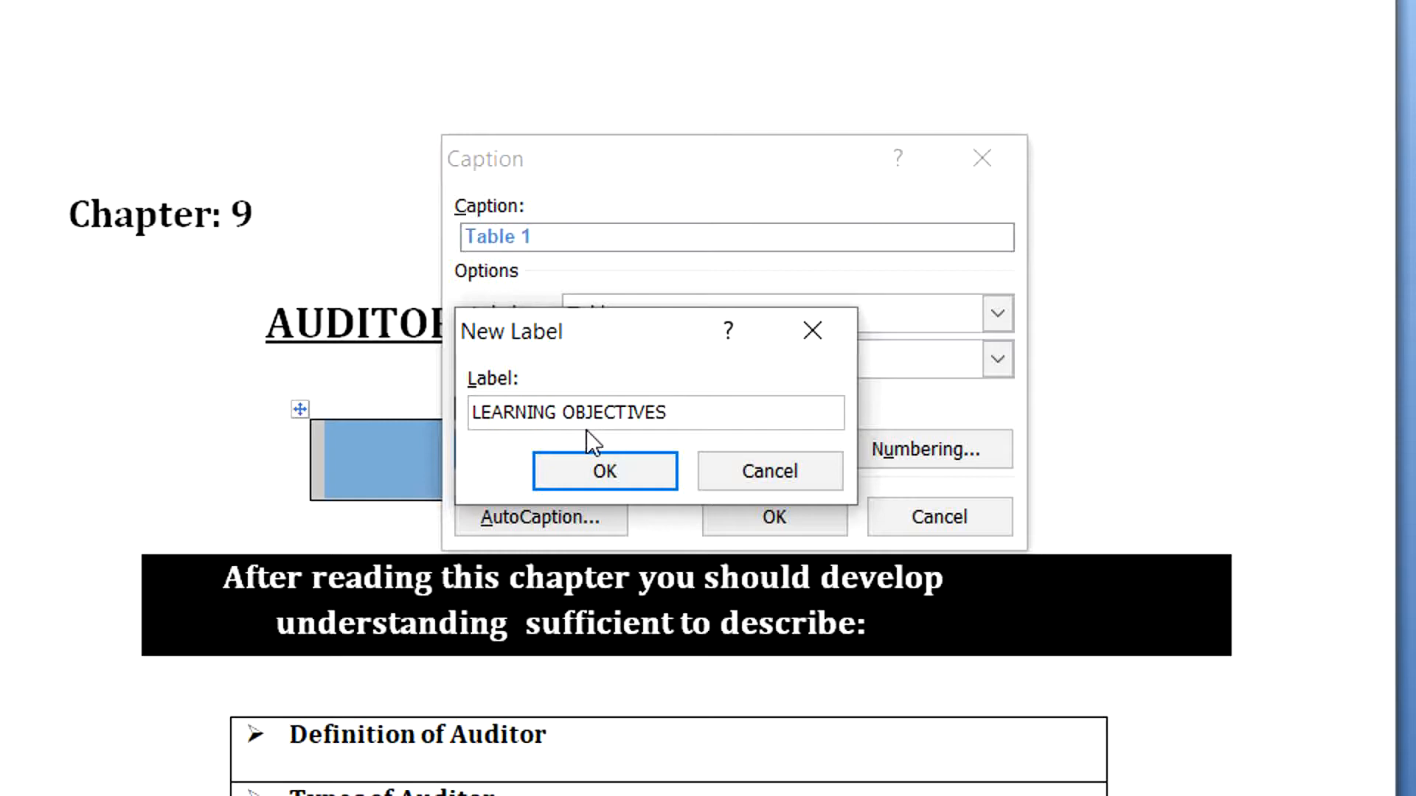
{"action": "left_click", "coordinate": [601, 476]}
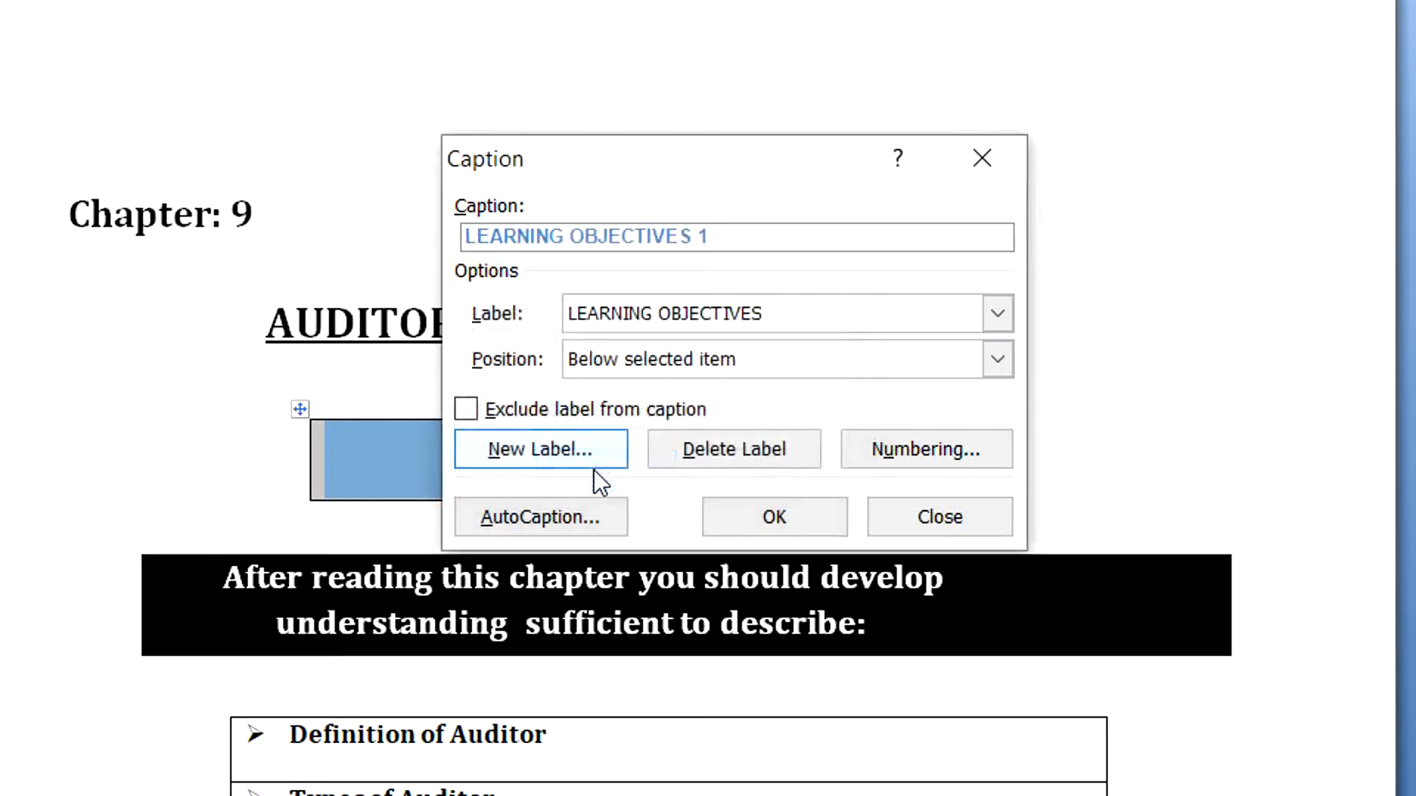
{"action": "left_click", "coordinate": [750, 524]}
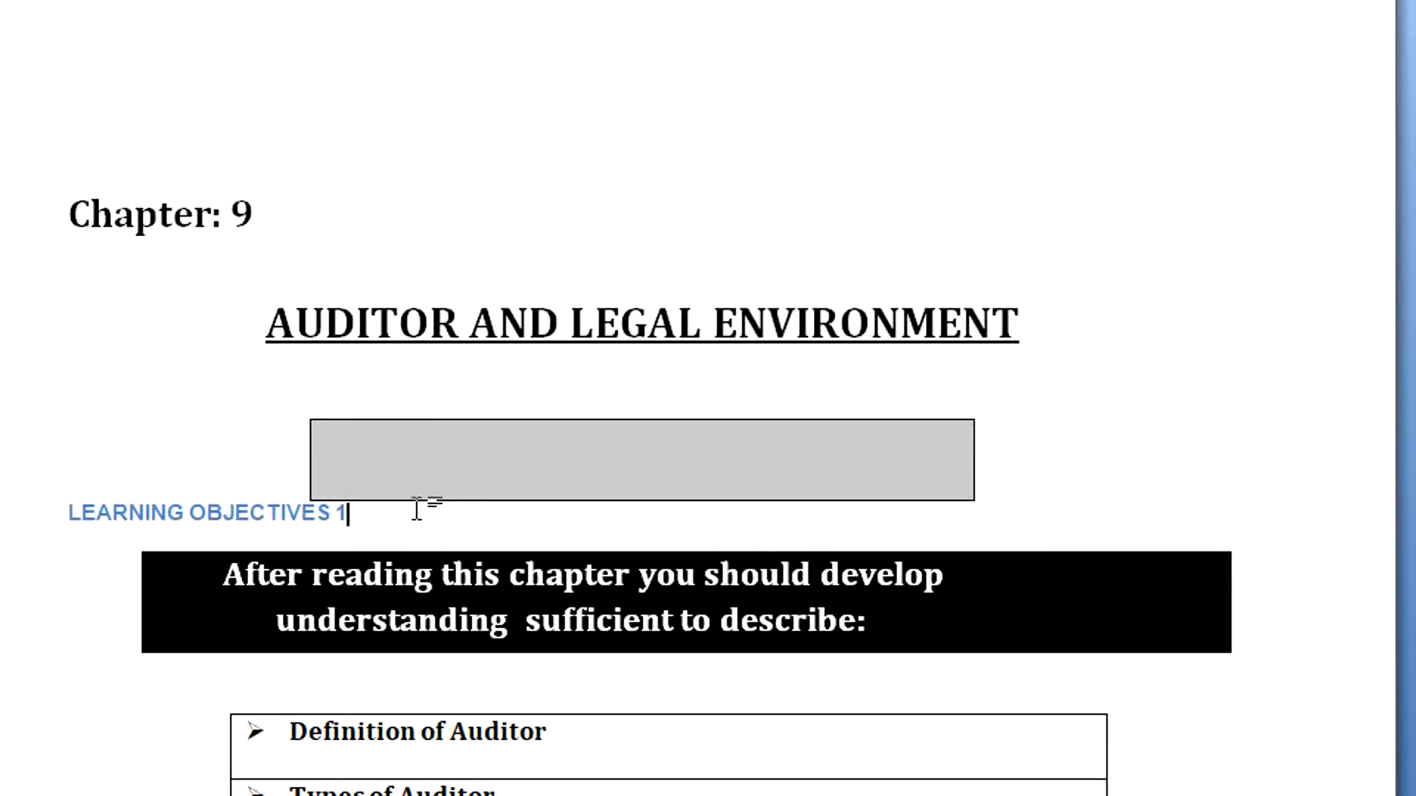
Delete the empty grey box above the LEARNING OBJECTIVES 1 caption and centre the caption.
{"action": "left_click", "coordinate": [300, 411]}
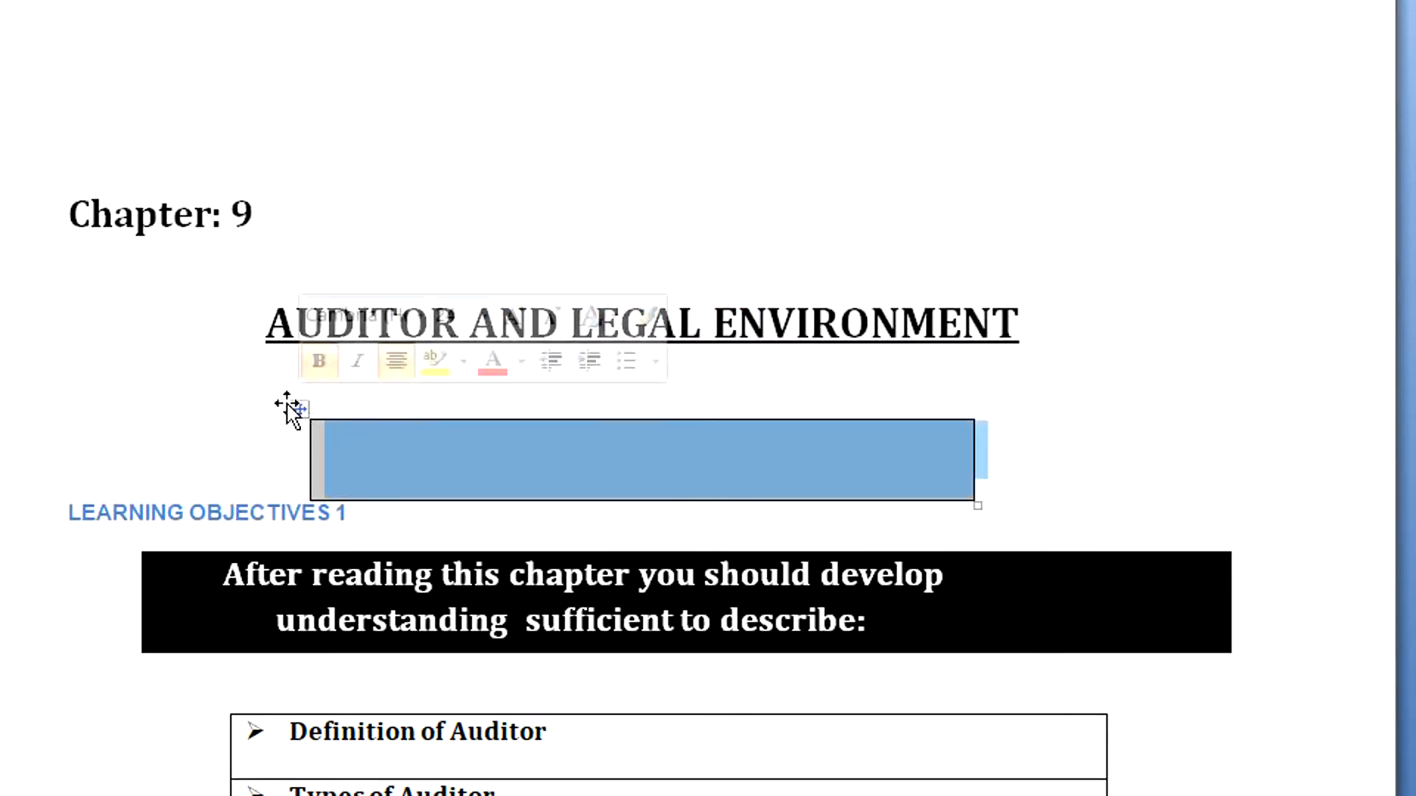
{"action": "key", "text": "BackSpace"}
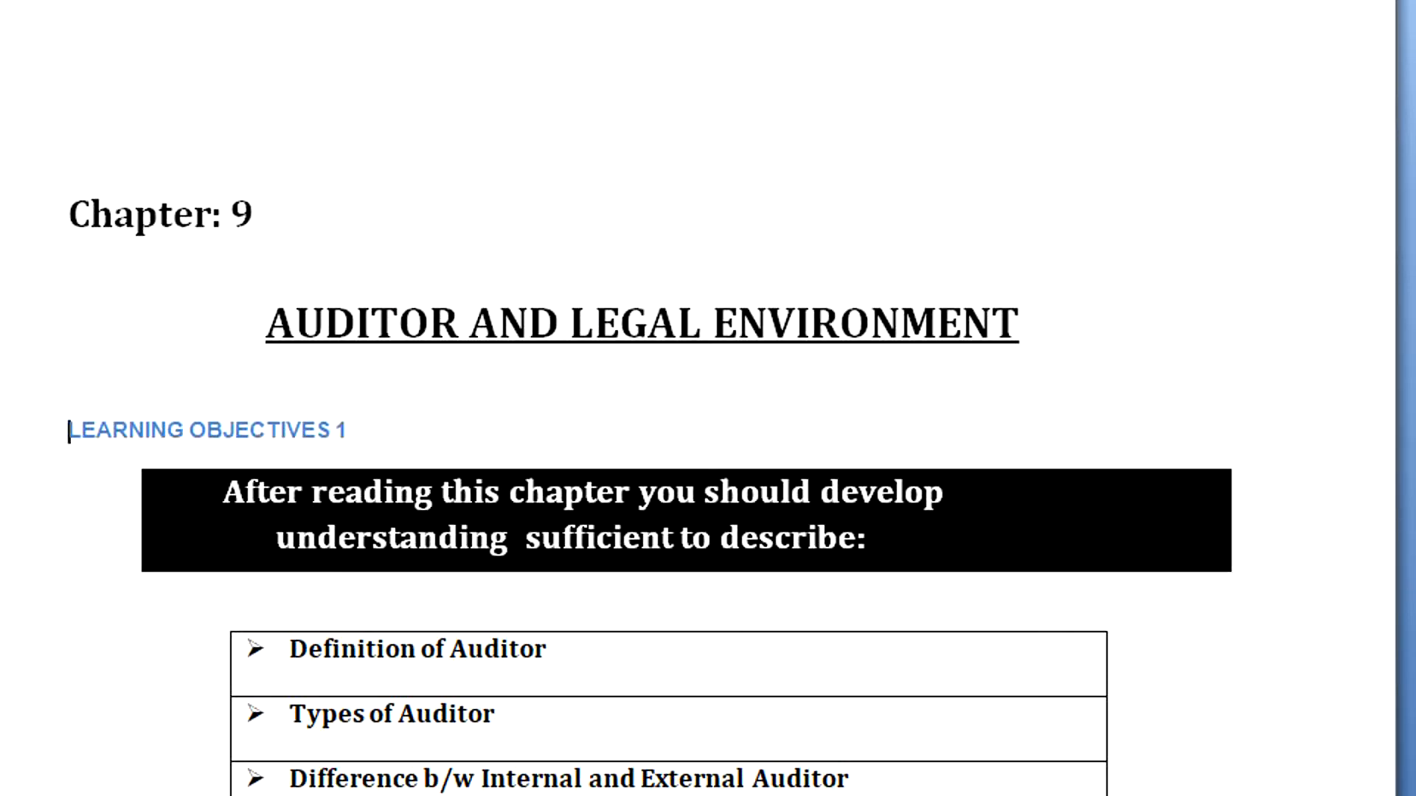
{"action": "key", "text": "ctrl+e"}
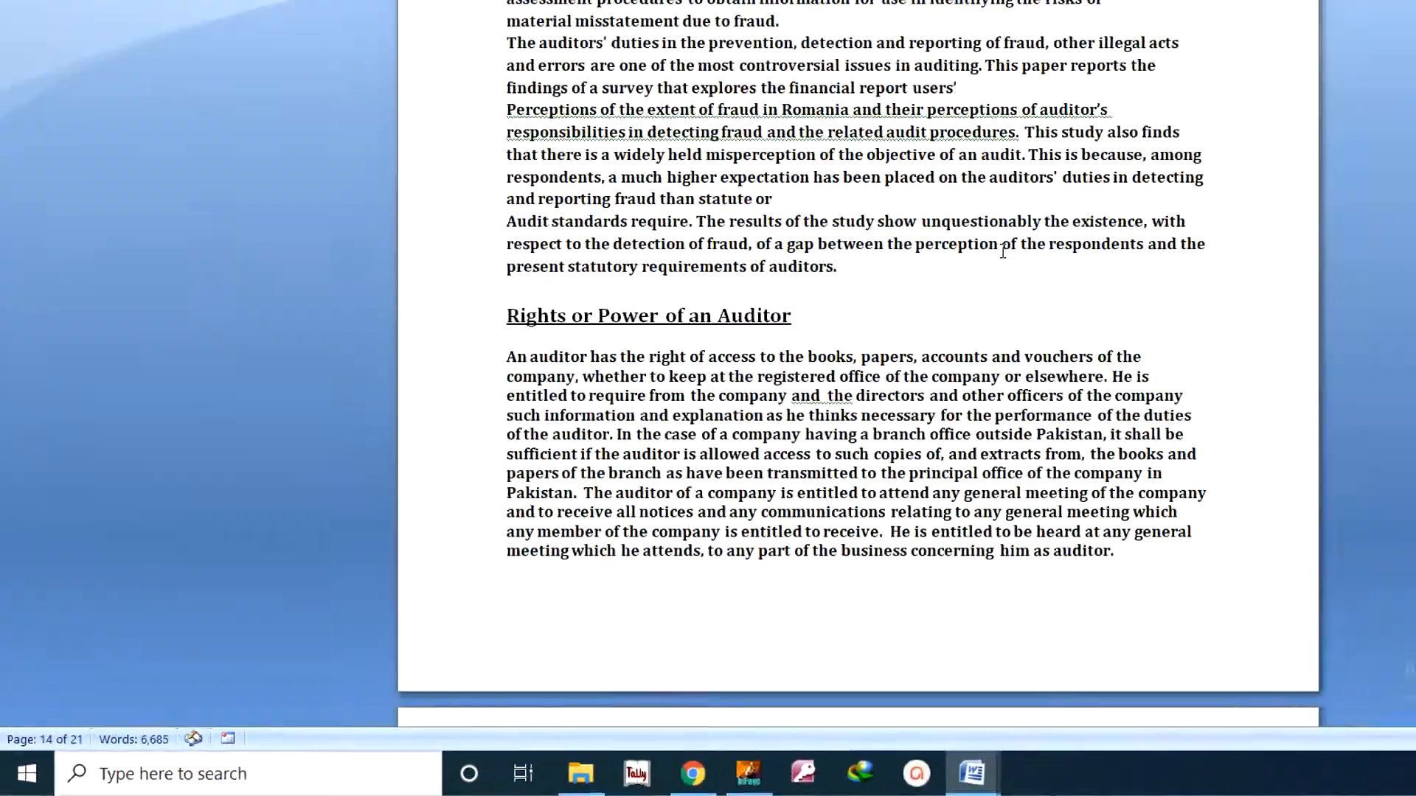
Insert a hyperlinked cross-reference to the entire LEARNING OBJECTIVES 1 caption after "present statutory requirements of auditors.".
{"action": "scroll", "coordinate": [775, 391], "scroll_direction": "up", "scroll_amount": 1}
{"action": "left_click", "coordinate": [706, 406]}
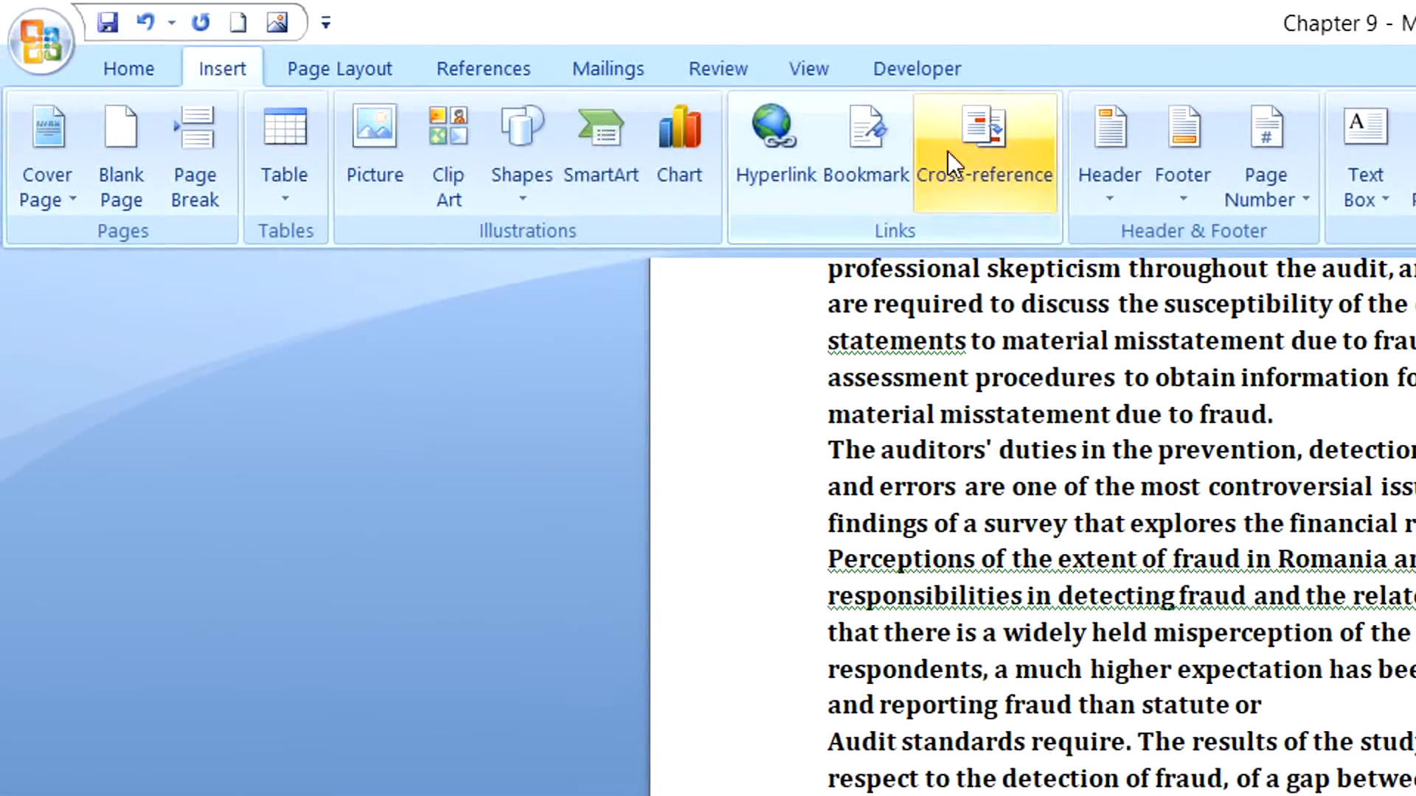
{"action": "left_click", "coordinate": [948, 152]}
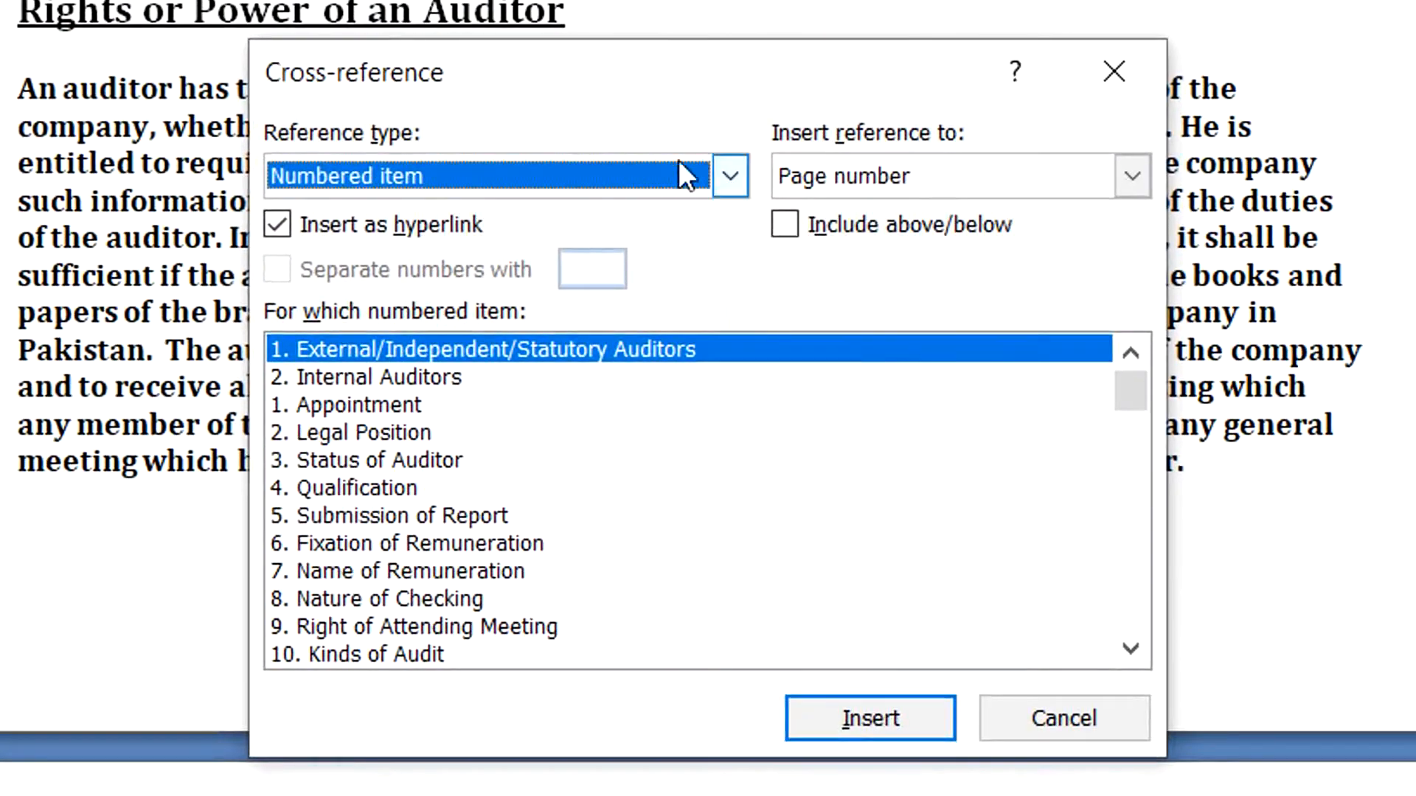
{"action": "left_click", "coordinate": [723, 174]}
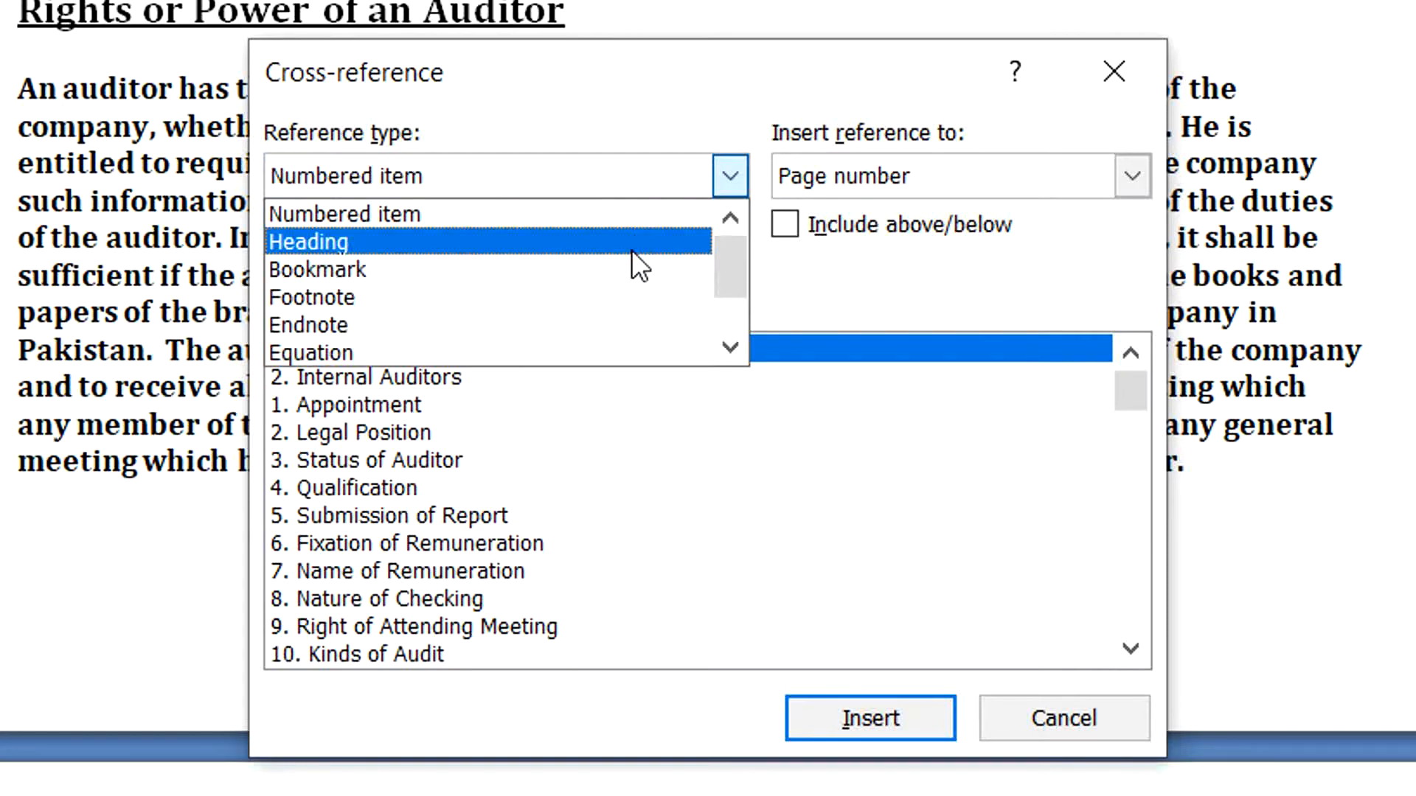
{"action": "scroll", "coordinate": [631, 249], "scroll_direction": "down", "scroll_amount": 1}
{"action": "scroll", "coordinate": [631, 250], "scroll_direction": "down", "scroll_amount": 1}
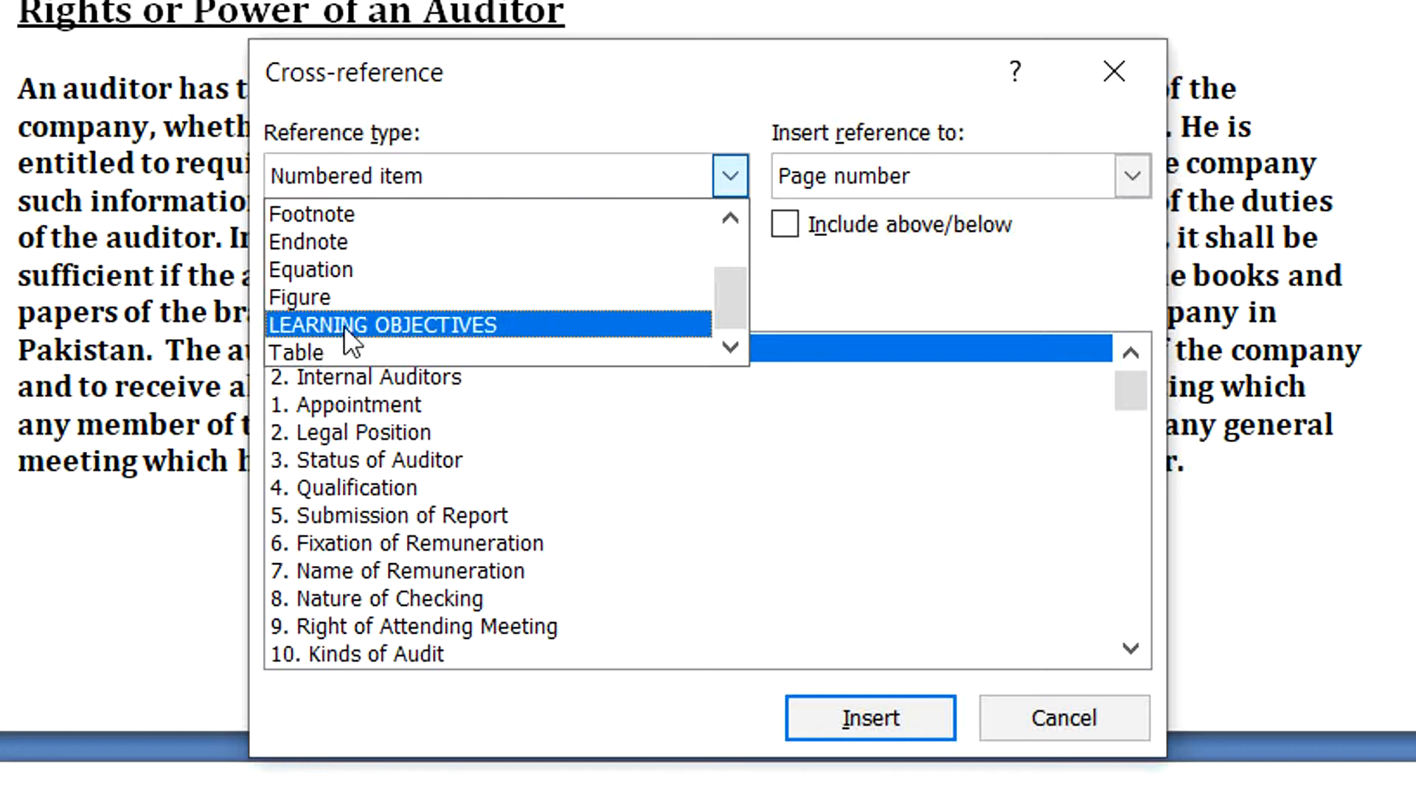
{"action": "left_click", "coordinate": [443, 326]}
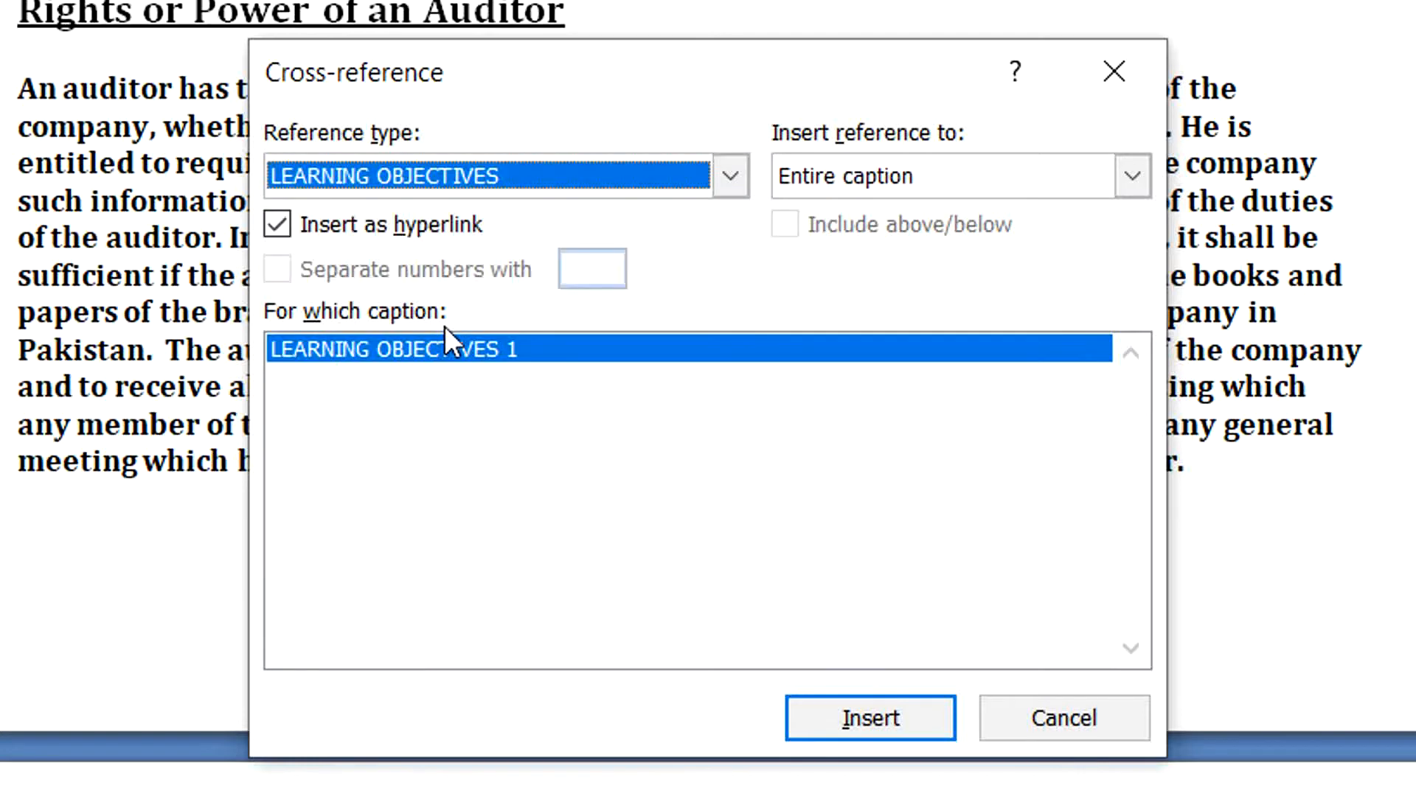
{"action": "left_click", "coordinate": [870, 717]}
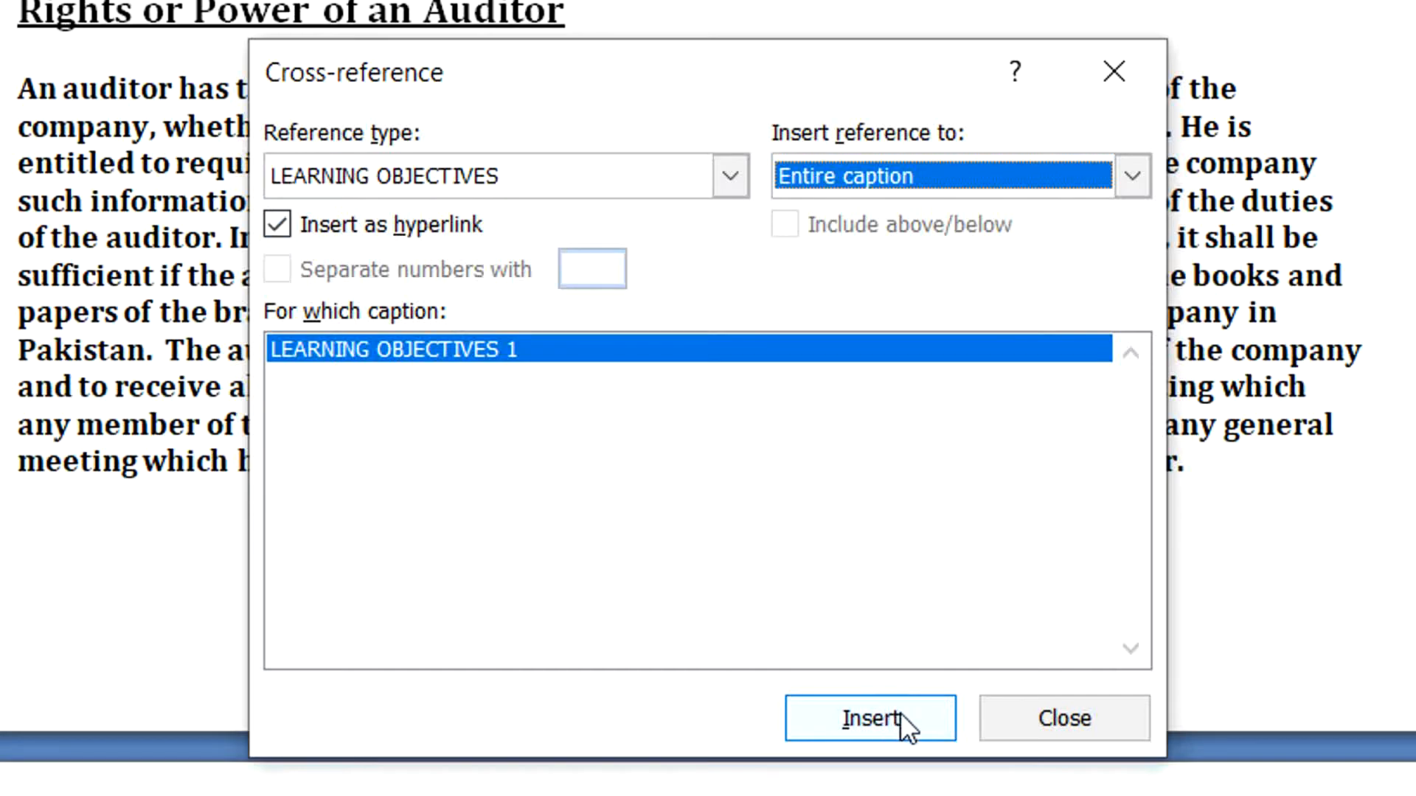
{"action": "left_click", "coordinate": [1033, 737]}
Follow the LEARNING OBJECTIVES 1 cross-reference above the "Rights or Power of an Auditor" heading to its caption.
{"action": "scroll", "coordinate": [899, 389], "scroll_direction": "up", "scroll_amount": 4}
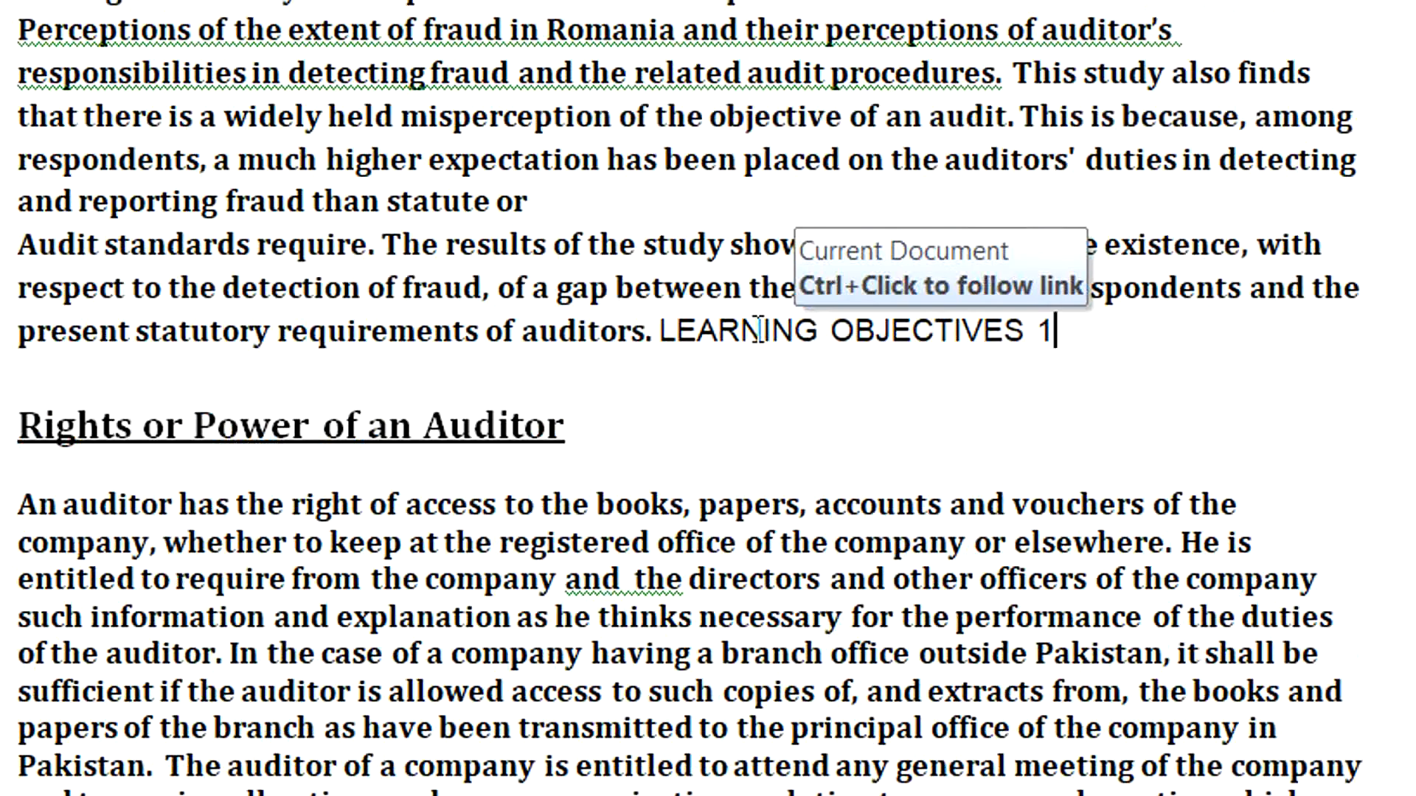
{"action": "left_click", "coordinate": [765, 325]}
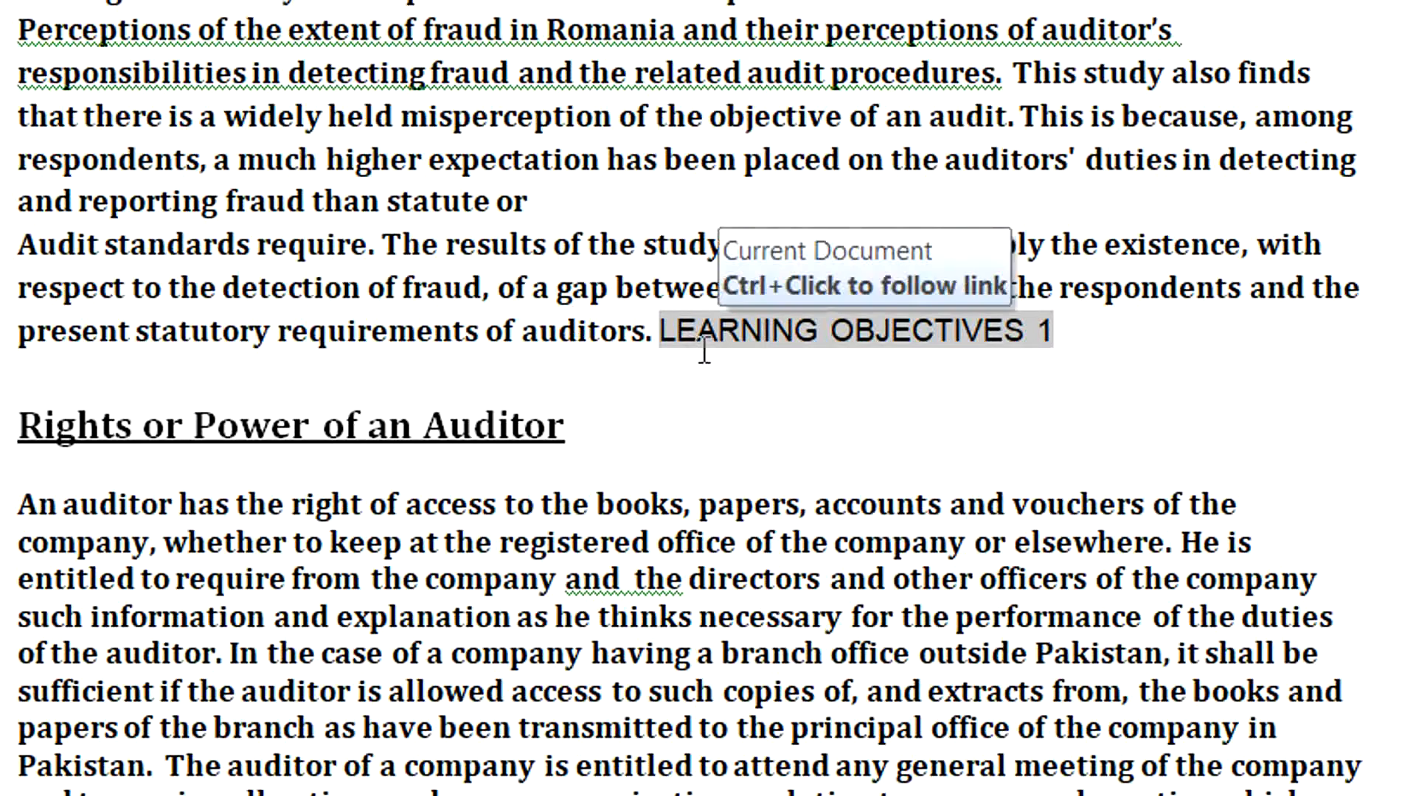
{"action": "left_click", "coordinate": [782, 346], "text": "ctrl"}
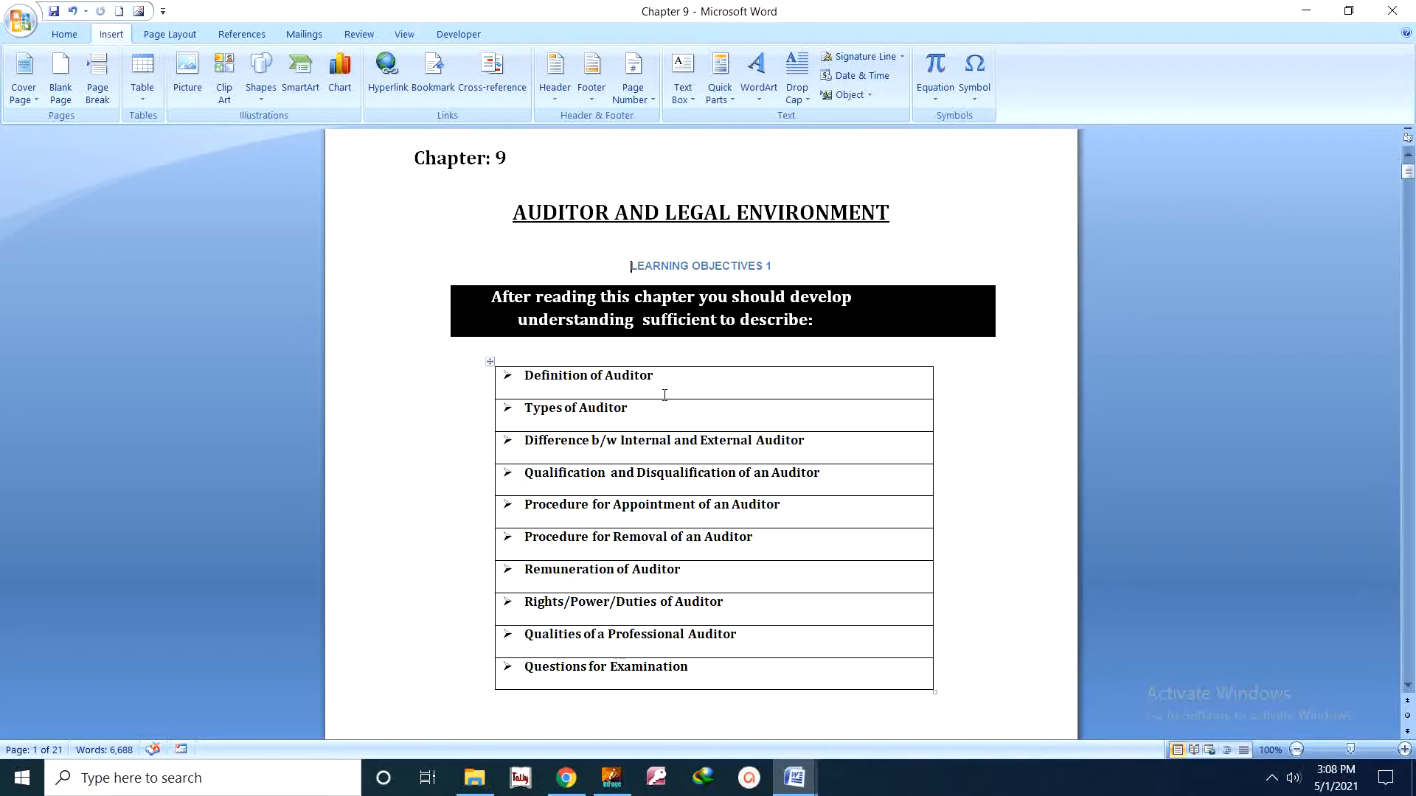
Insert a caption with the Table label above the table that lists the chapter topics, starting with Definition of Auditor.
{"action": "left_click", "coordinate": [490, 363]}
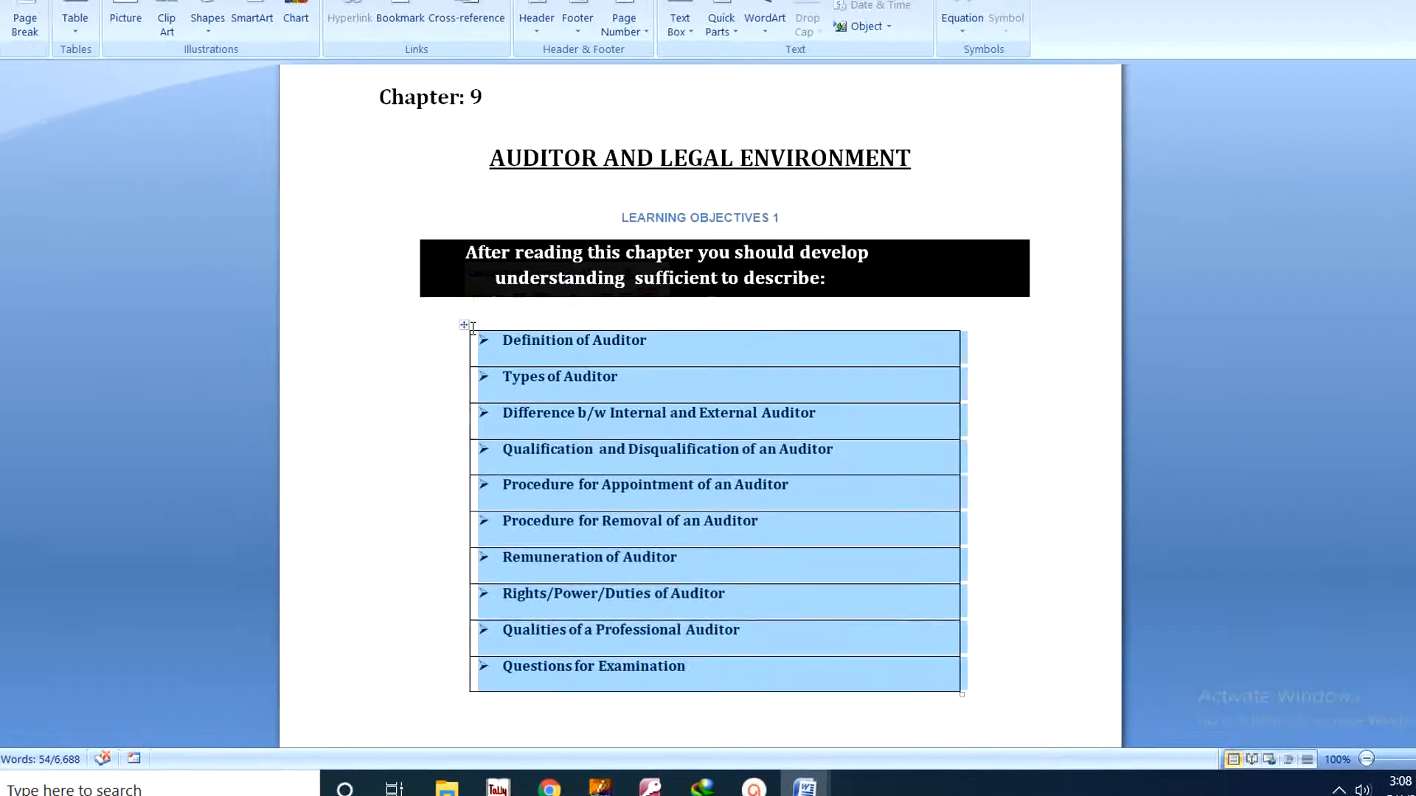
{"action": "right_click", "coordinate": [465, 326]}
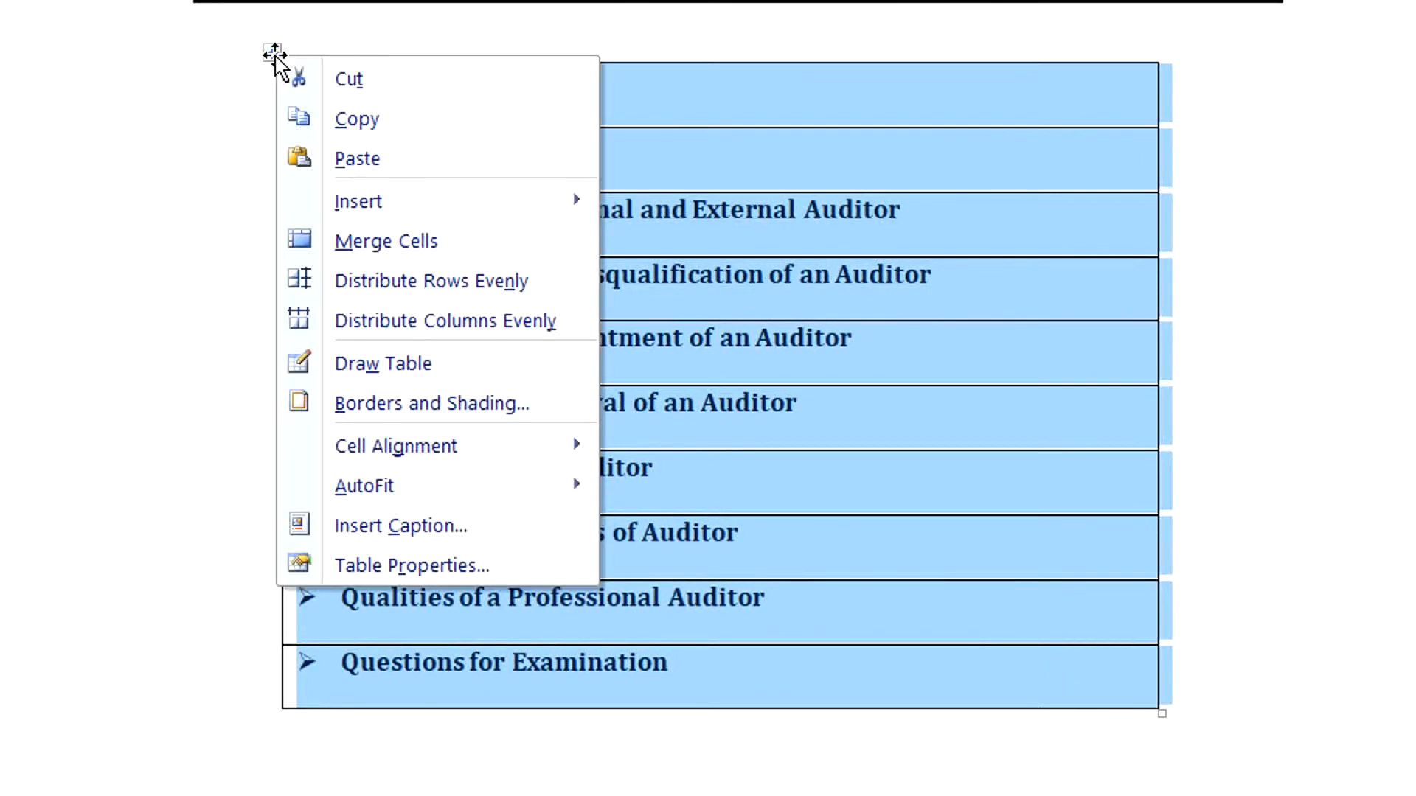
{"action": "left_click", "coordinate": [395, 525]}
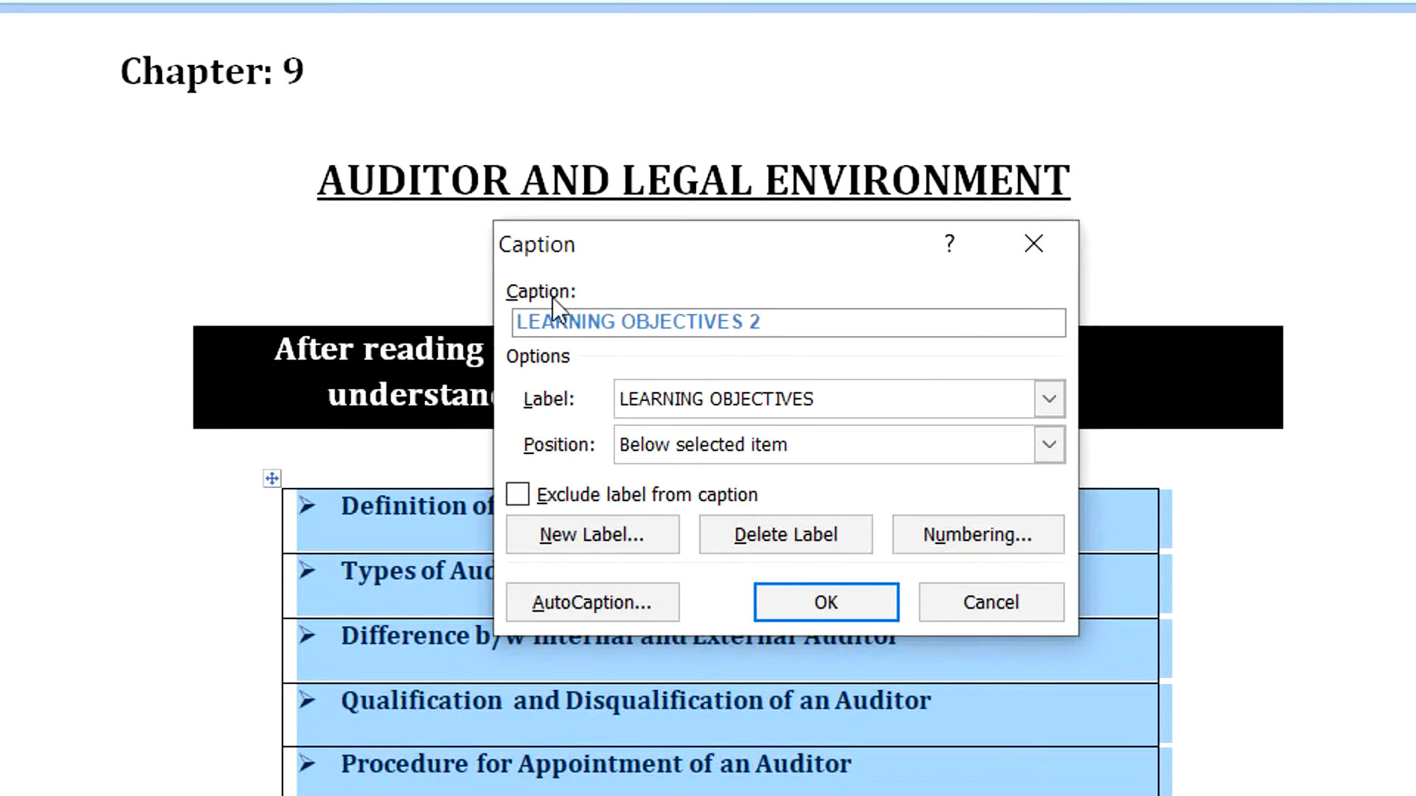
{"action": "left_click", "coordinate": [1047, 405]}
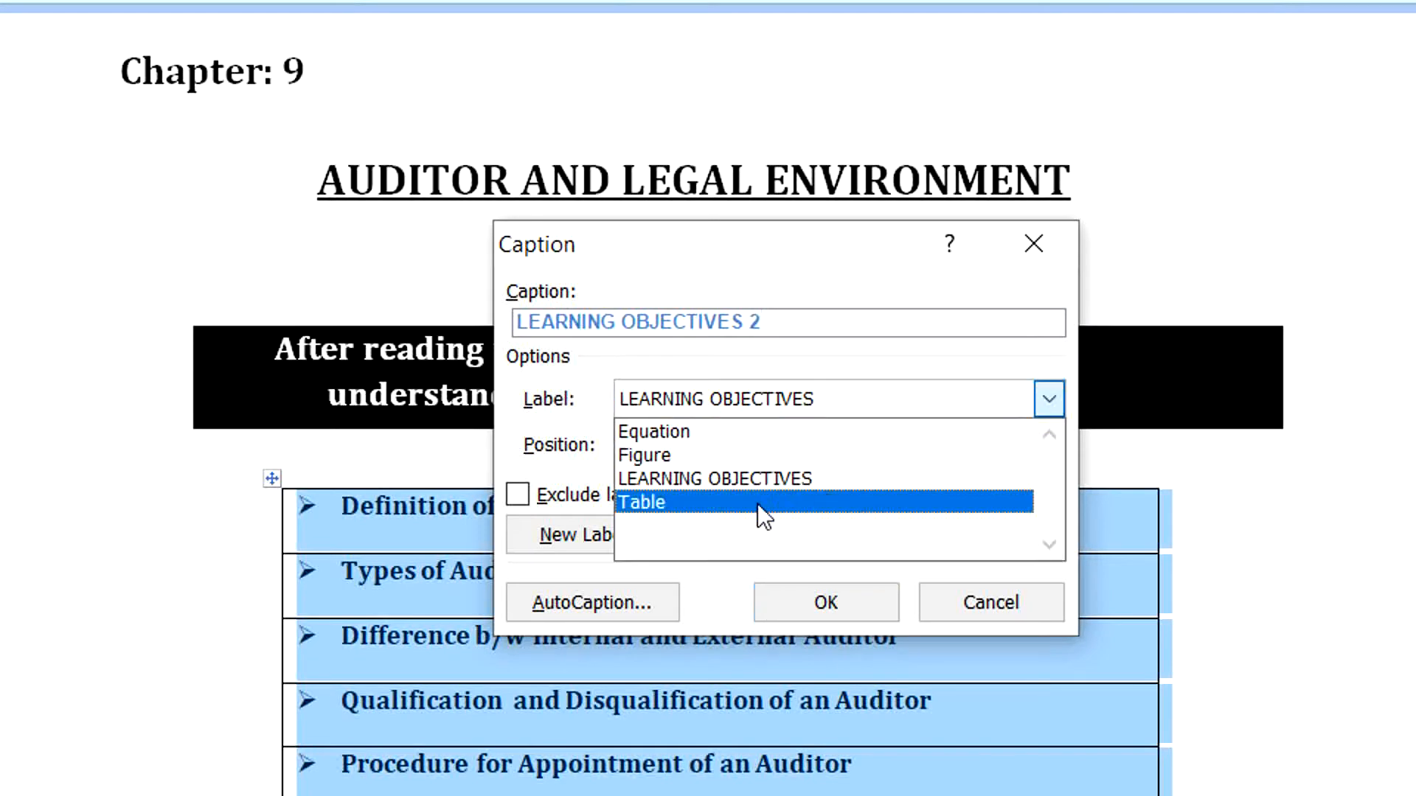
{"action": "left_click", "coordinate": [736, 503]}
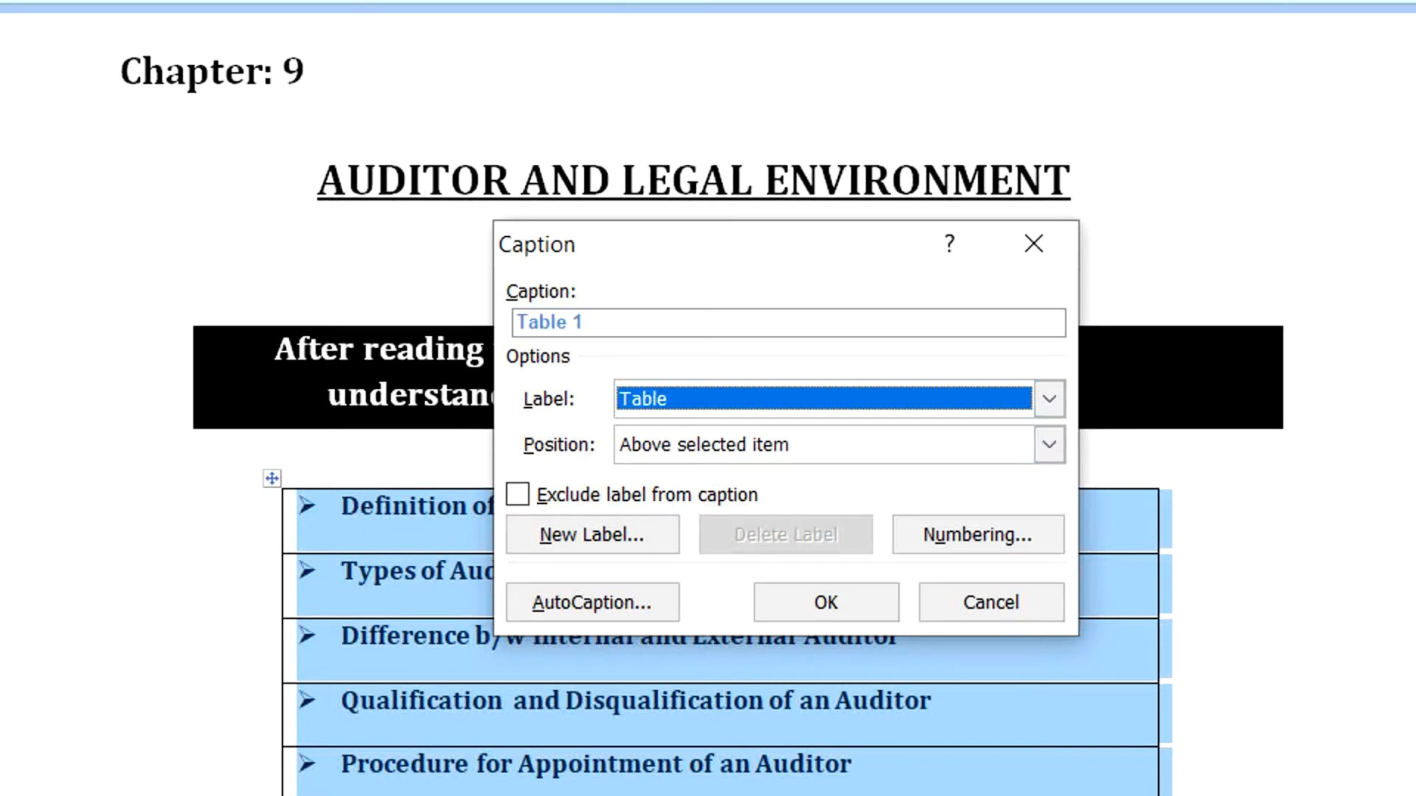
{"action": "left_click", "coordinate": [1049, 445]}
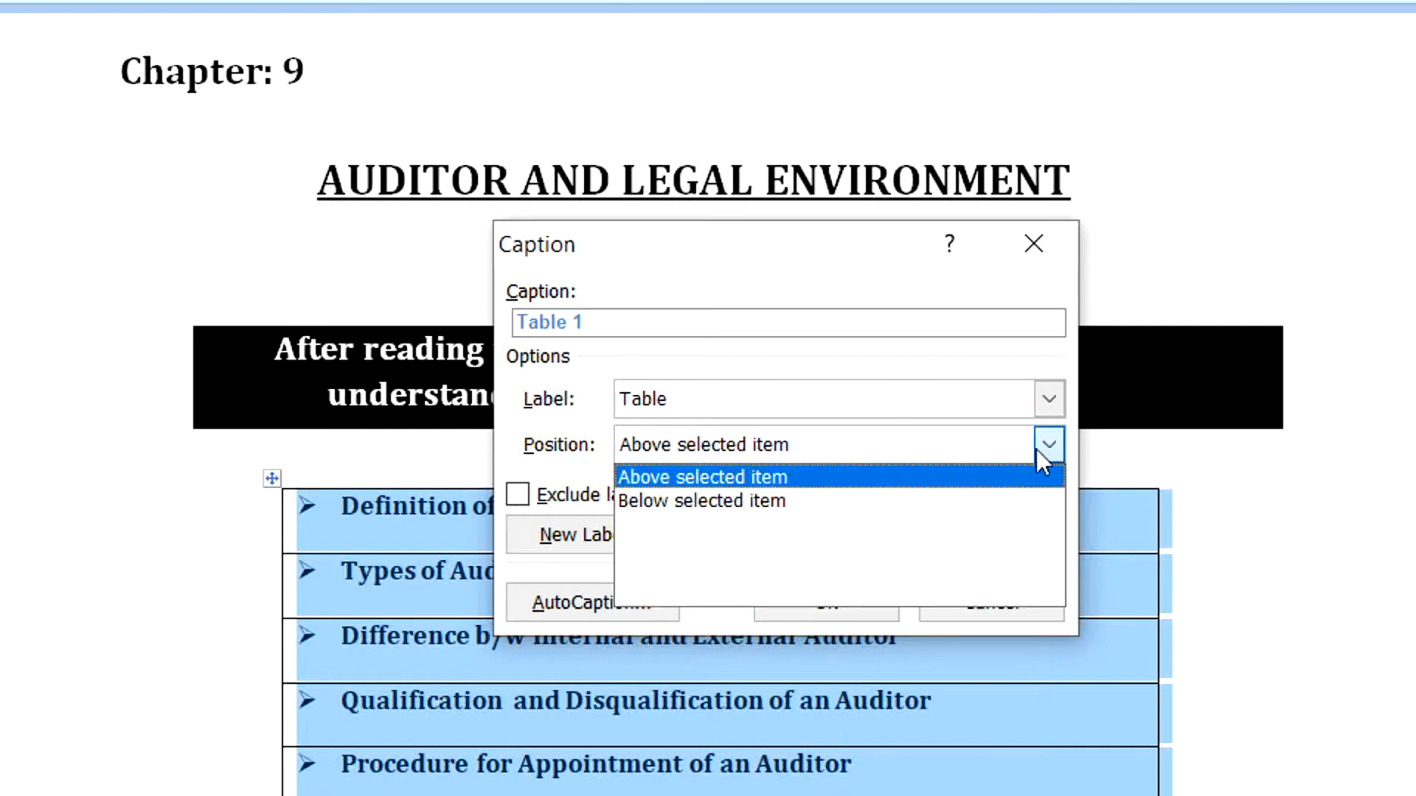
{"action": "left_click", "coordinate": [882, 481]}
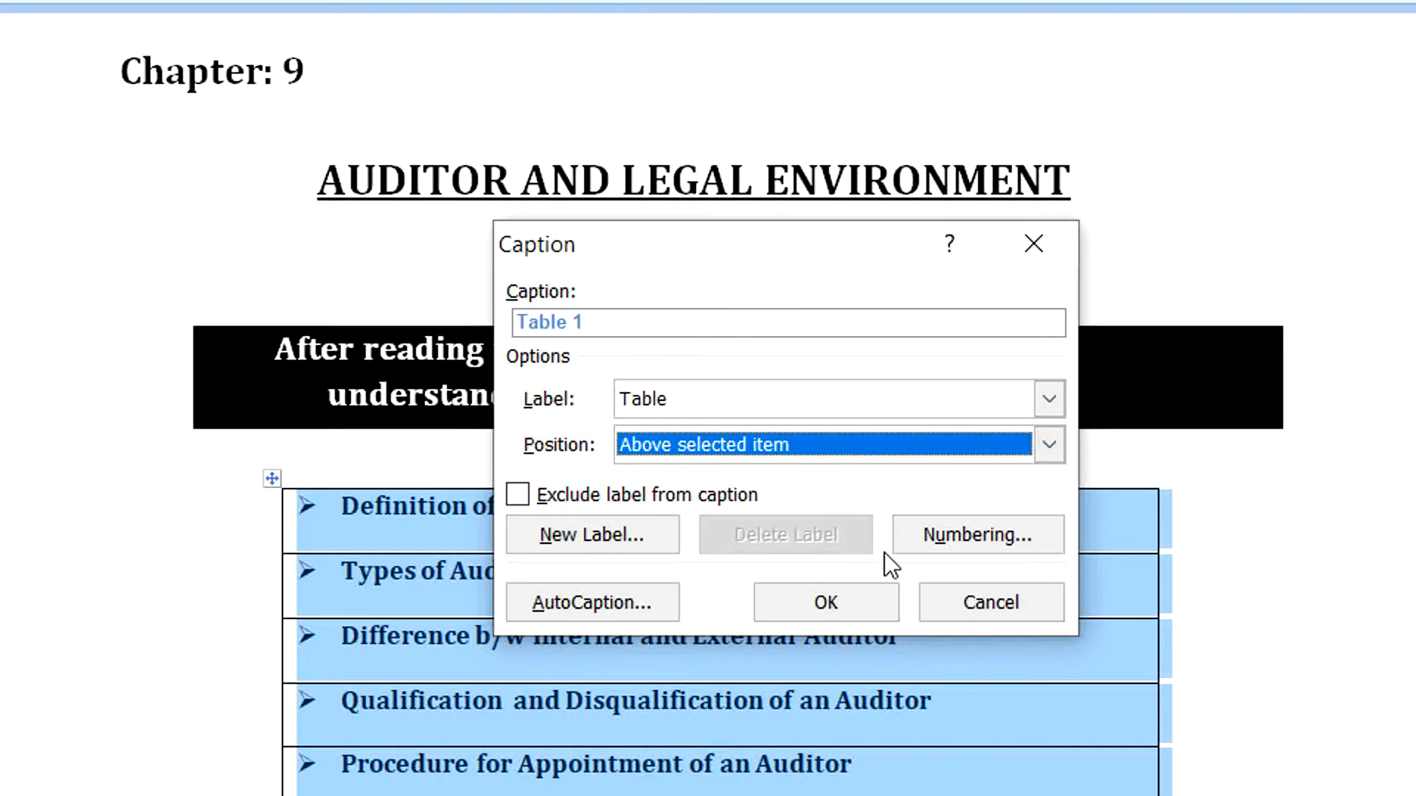
{"action": "left_click", "coordinate": [860, 590]}
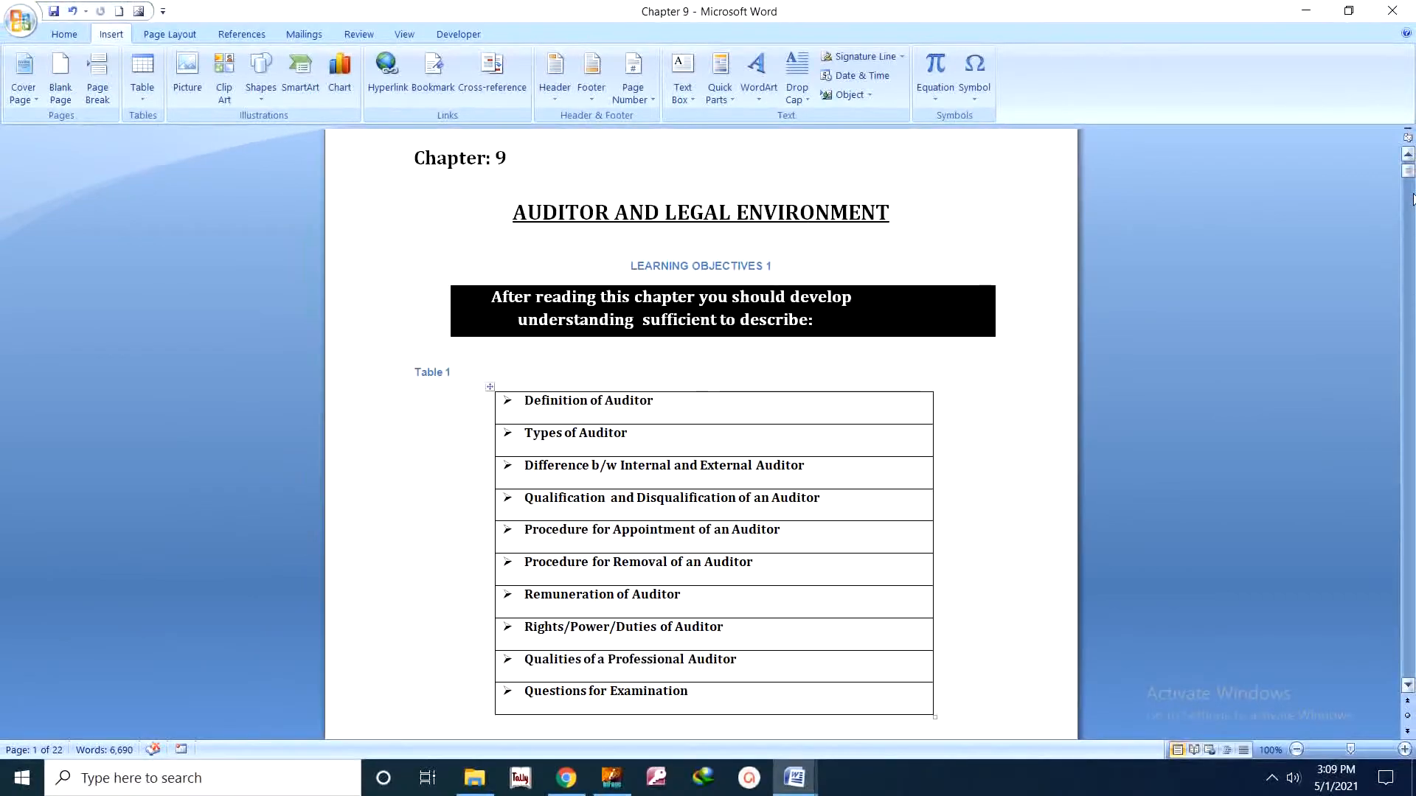
Insert a hyperlinked cross-reference to the entire Table 1 caption after "explores the financial report users'".
{"action": "left_click_drag", "start_coordinate": [1408, 173], "coordinate": [1381, 476]}
{"action": "scroll", "coordinate": [1083, 523], "scroll_direction": "down", "scroll_amount": 15}
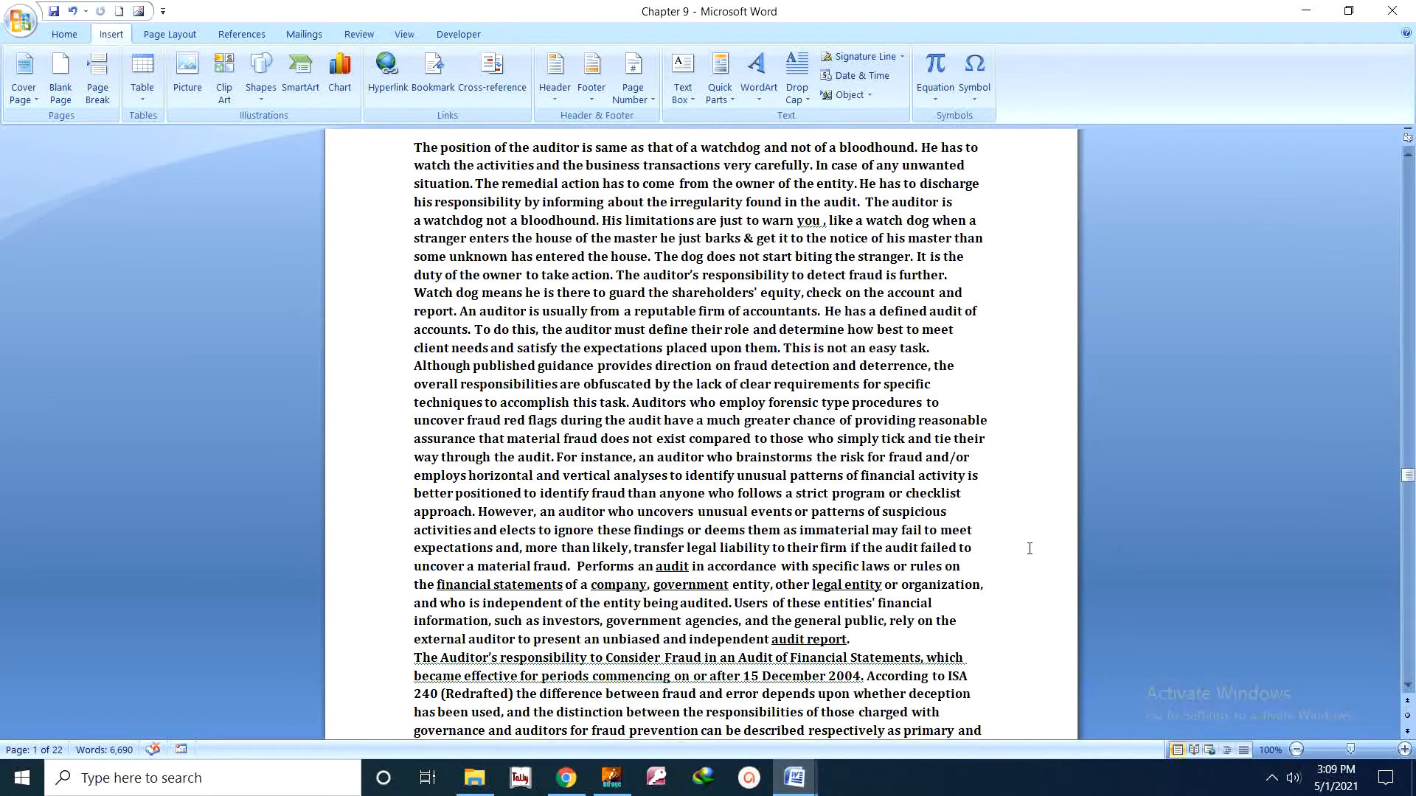
{"action": "left_click", "coordinate": [816, 411]}
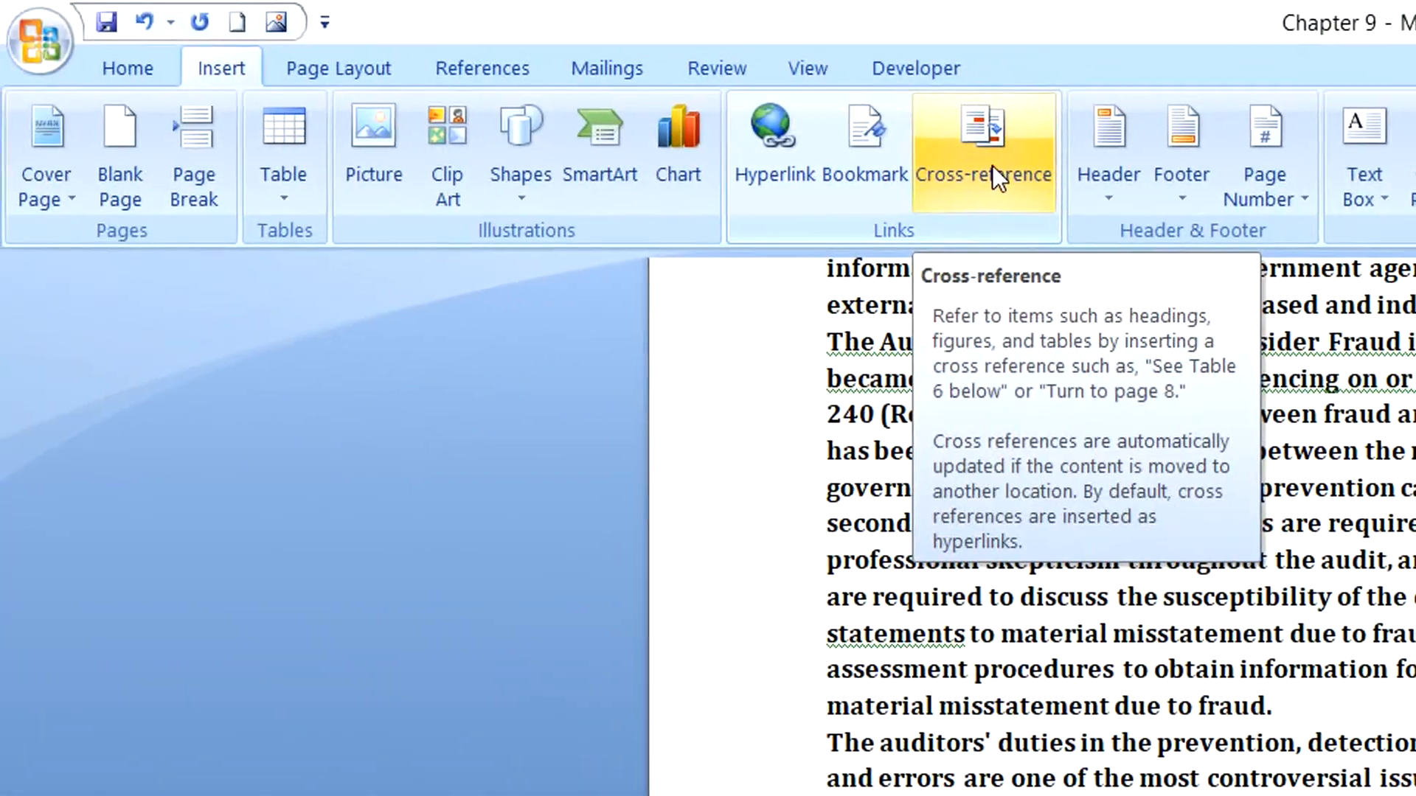
{"action": "left_click", "coordinate": [994, 166]}
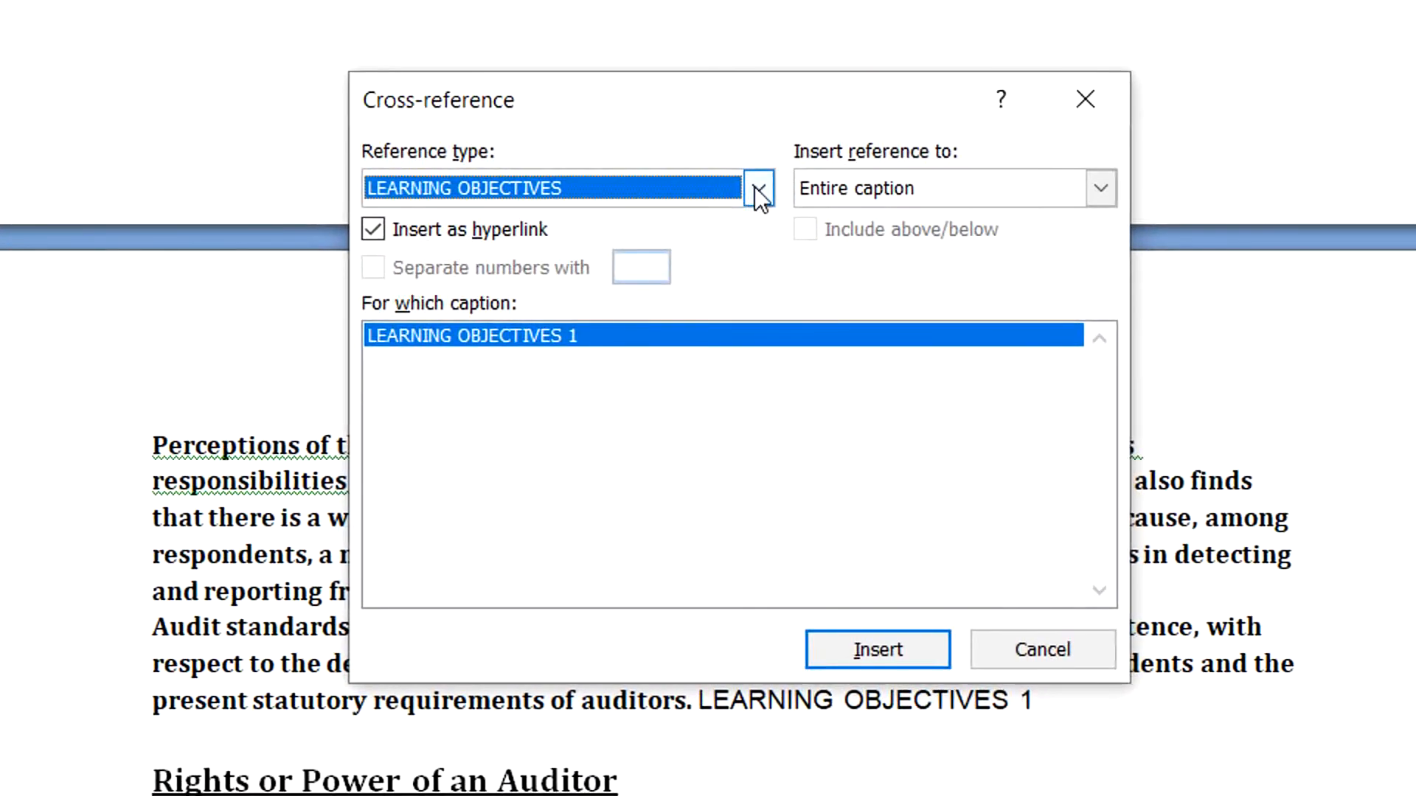
{"action": "left_click", "coordinate": [758, 190]}
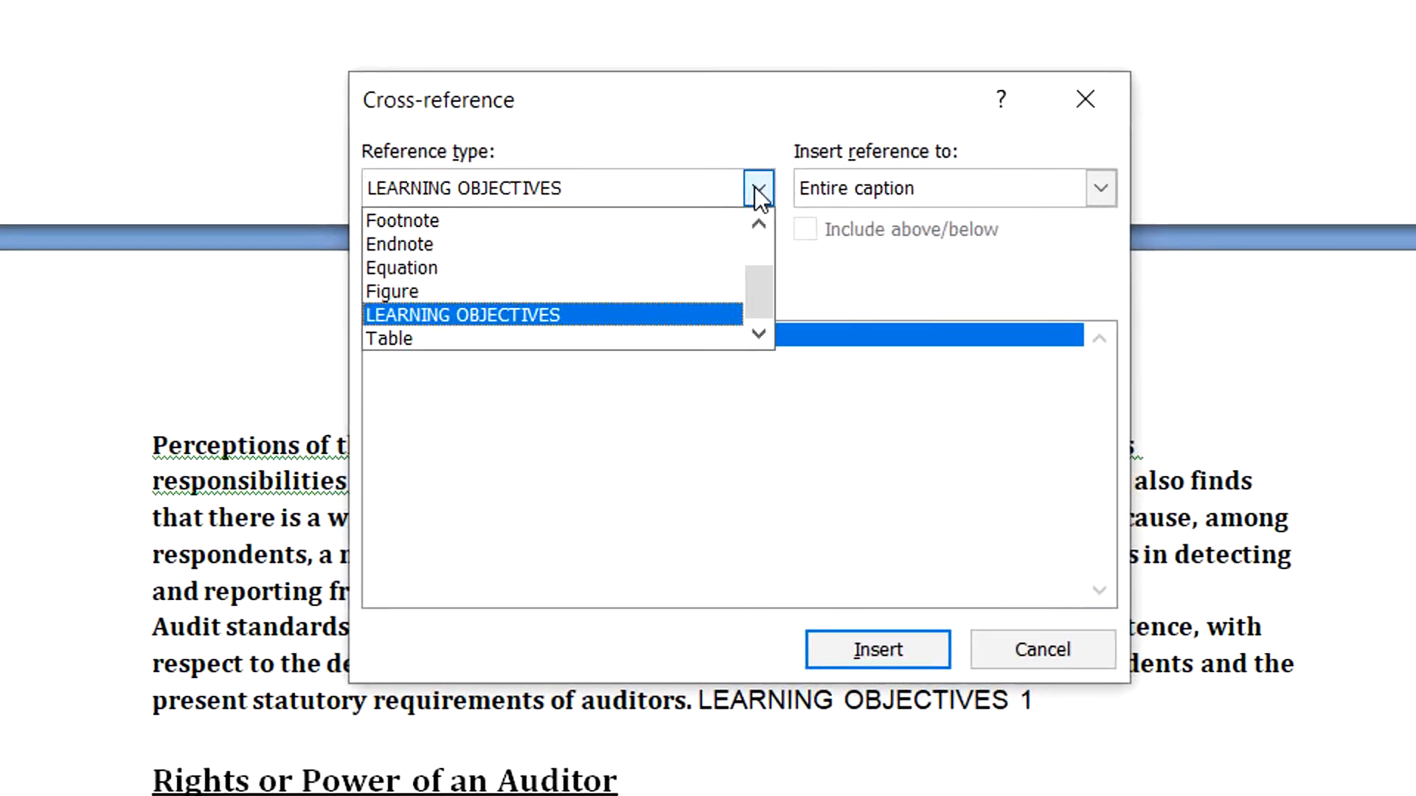
{"action": "left_click", "coordinate": [668, 339]}
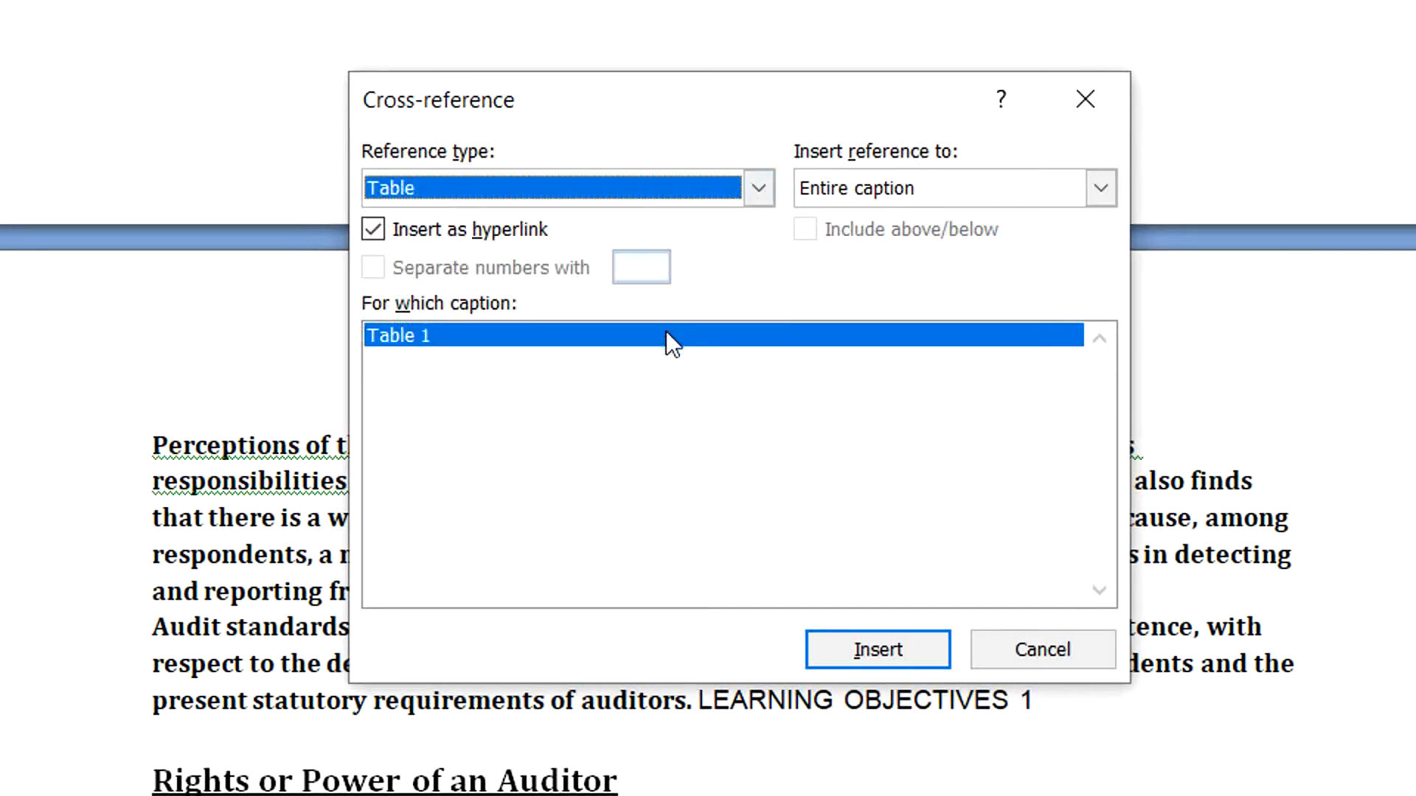
{"action": "left_click", "coordinate": [870, 653]}
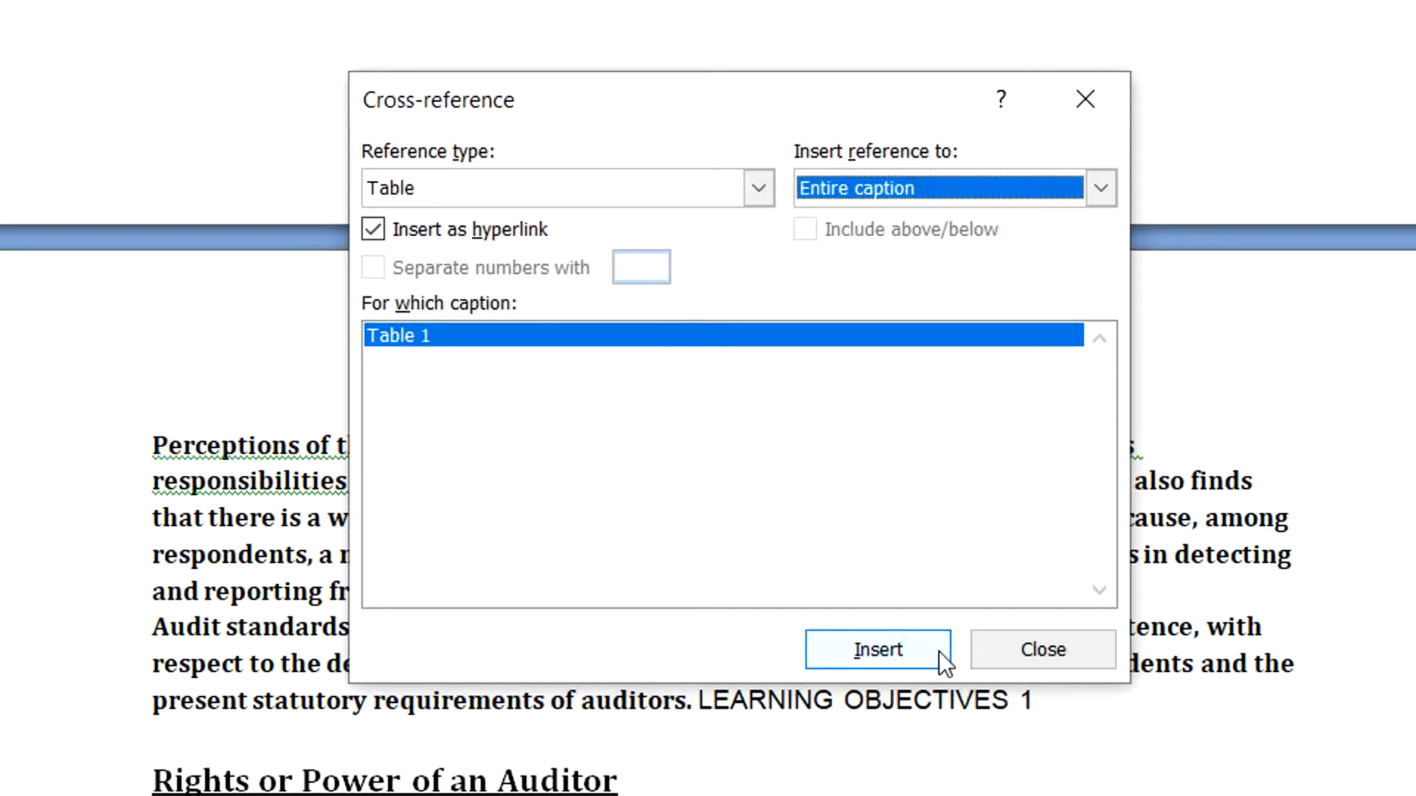
{"action": "left_click", "coordinate": [1020, 649]}
Follow the Table 1 cross-reference to its caption above the topic table.
{"action": "scroll", "coordinate": [949, 277], "scroll_direction": "up", "scroll_amount": 2}
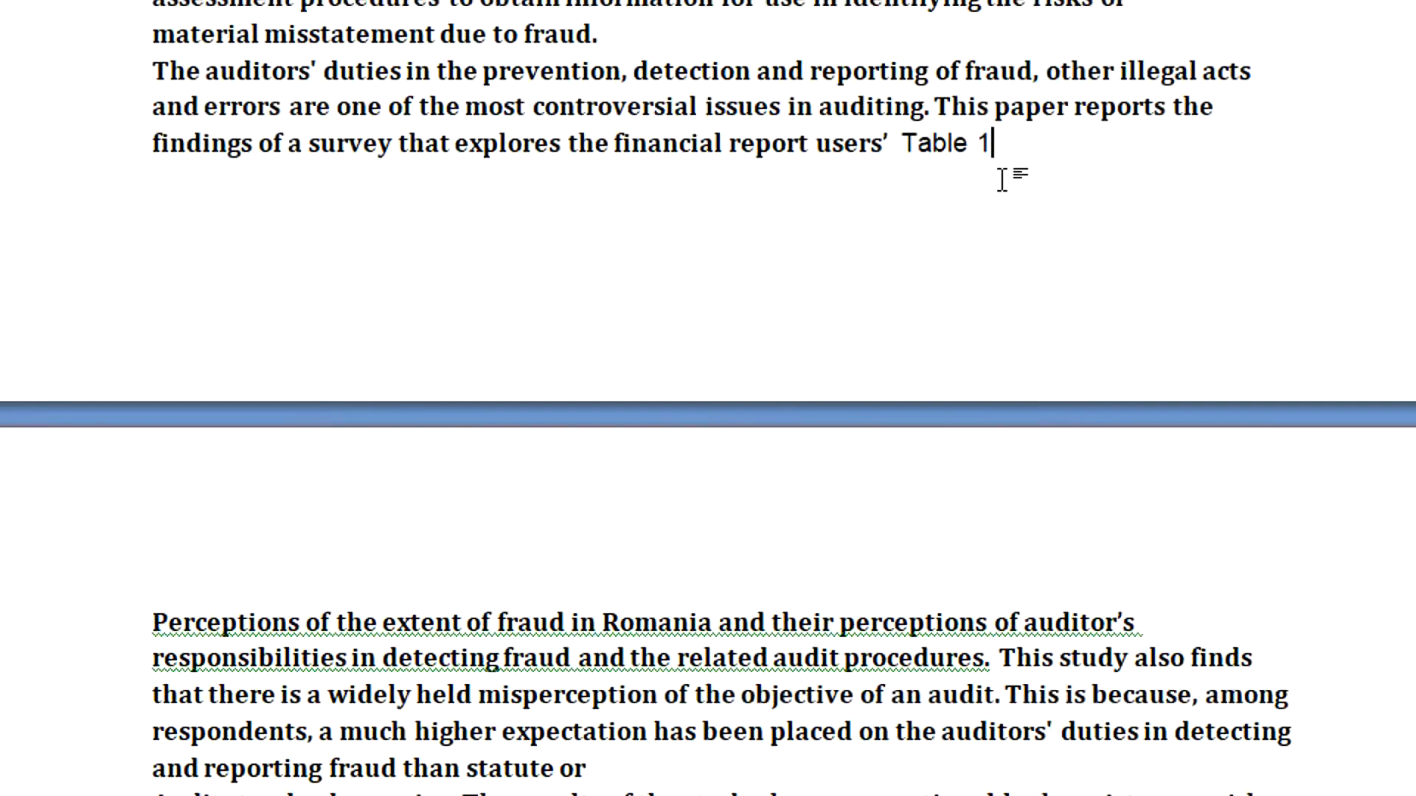
{"action": "left_click", "coordinate": [978, 143]}
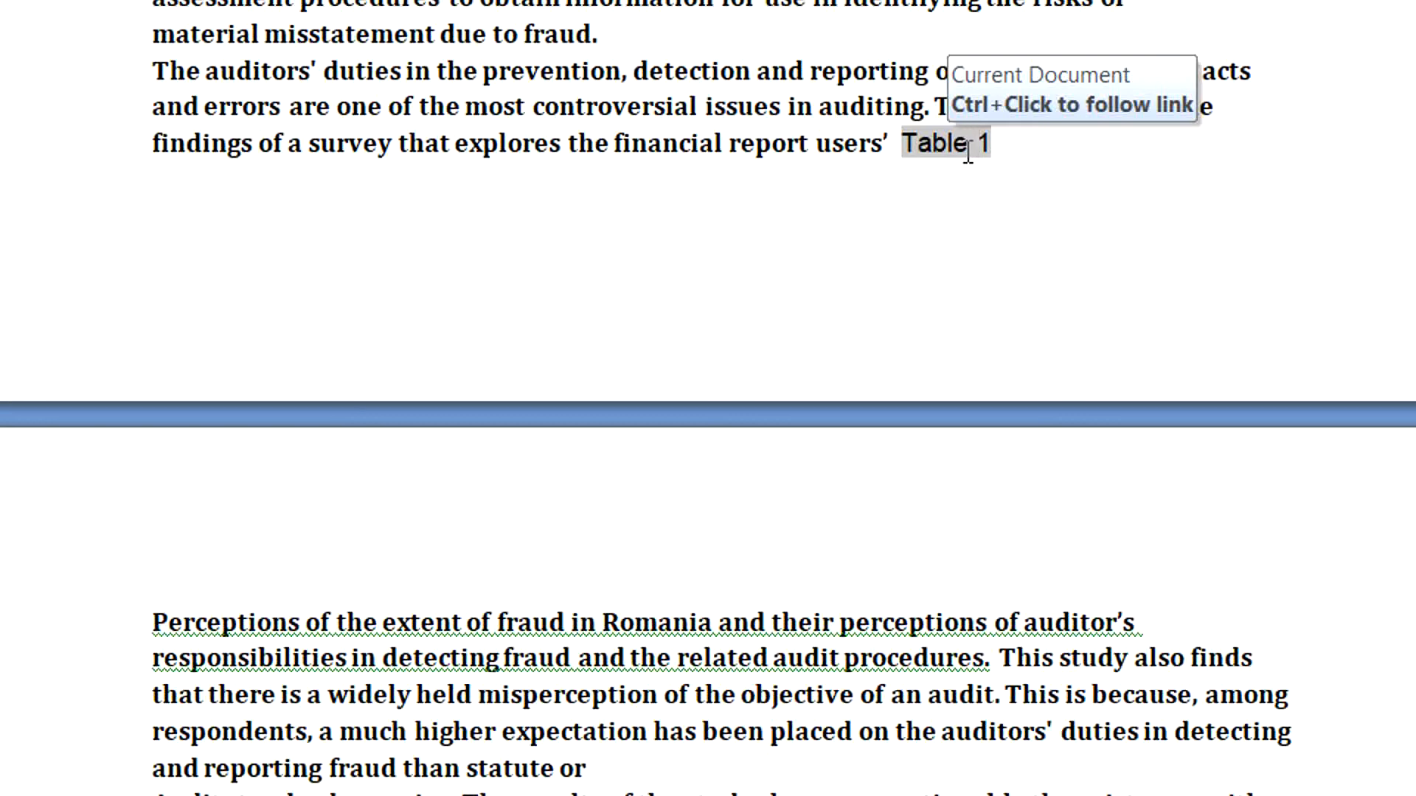
{"action": "left_click", "coordinate": [963, 147], "text": "ctrl"}
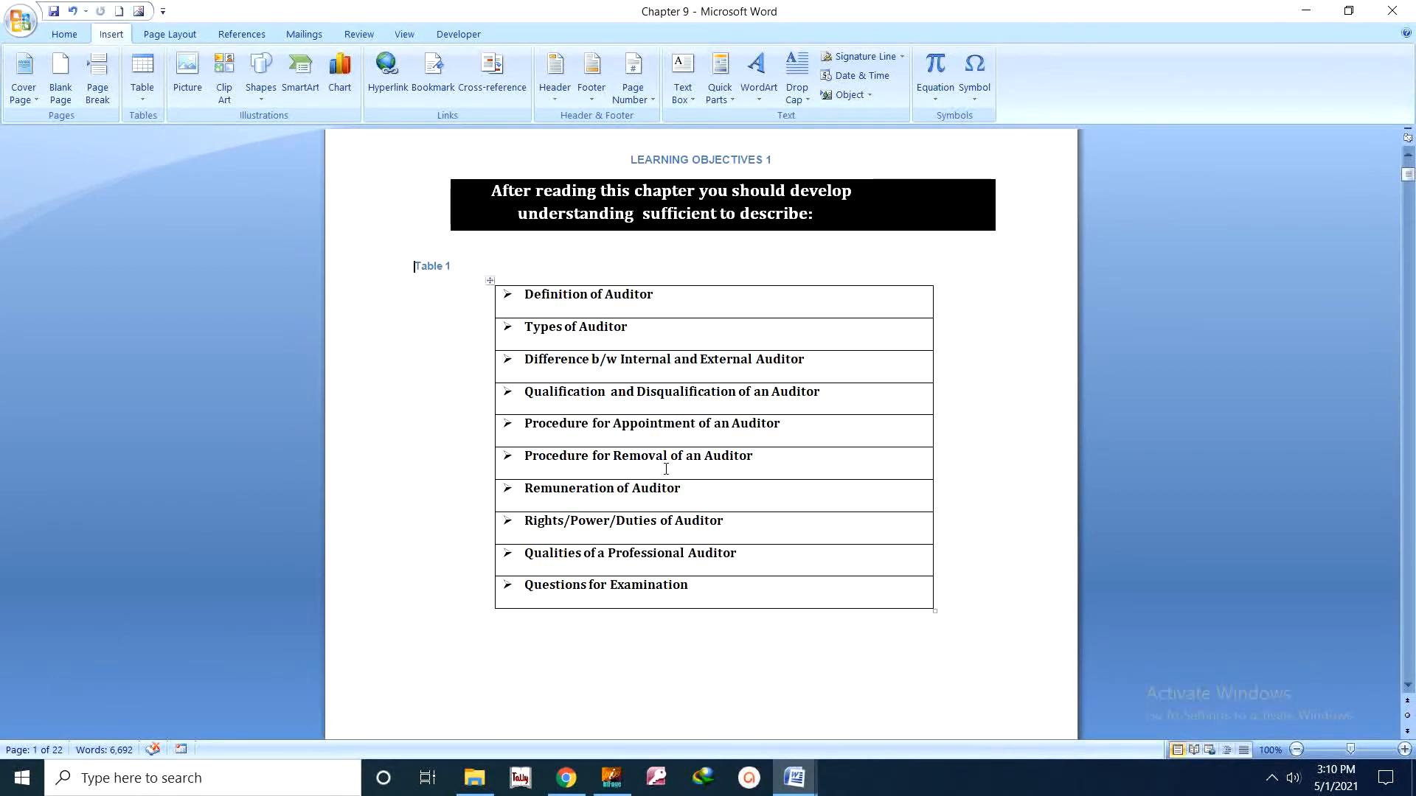
Add an empty line below the topic table that ends with Questions for Examination.
{"action": "scroll", "coordinate": [666, 469], "scroll_direction": "down", "scroll_amount": 7}
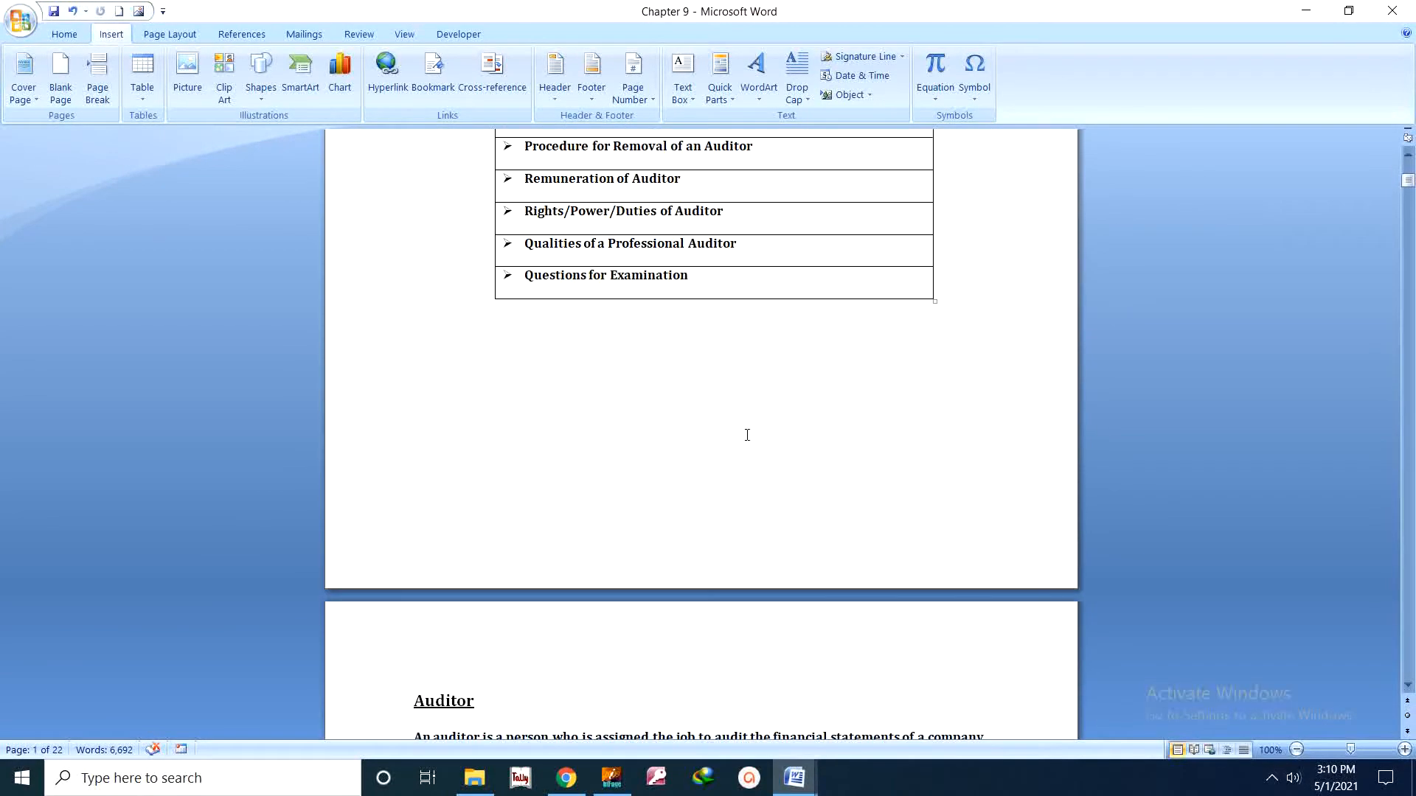
{"action": "left_click", "coordinate": [951, 309]}
{"action": "key", "text": "Return"}
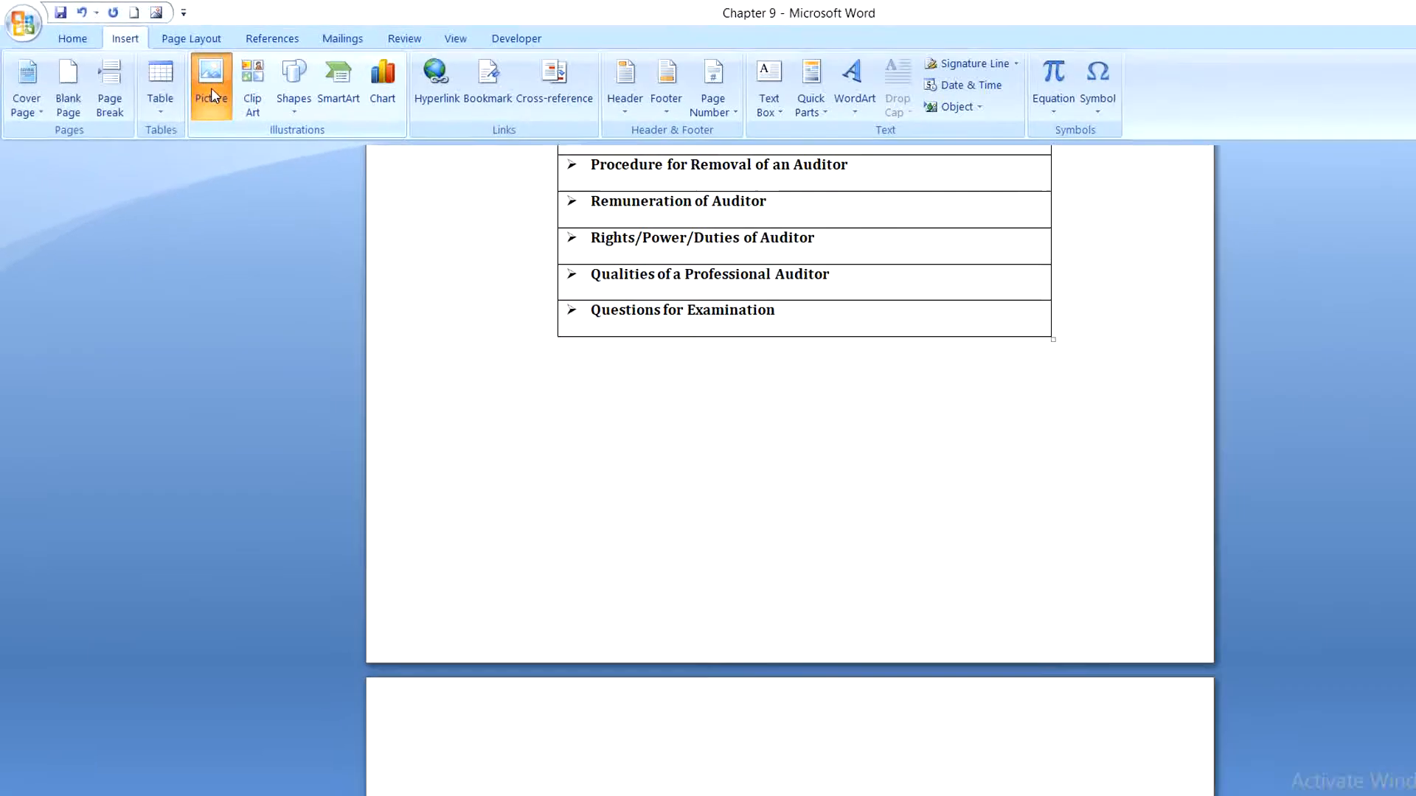
Insert the picture 17-12-2015 from the ACADEMY folder on Local Disk (E:) below the topic table.
{"action": "left_click", "coordinate": [185, 74]}
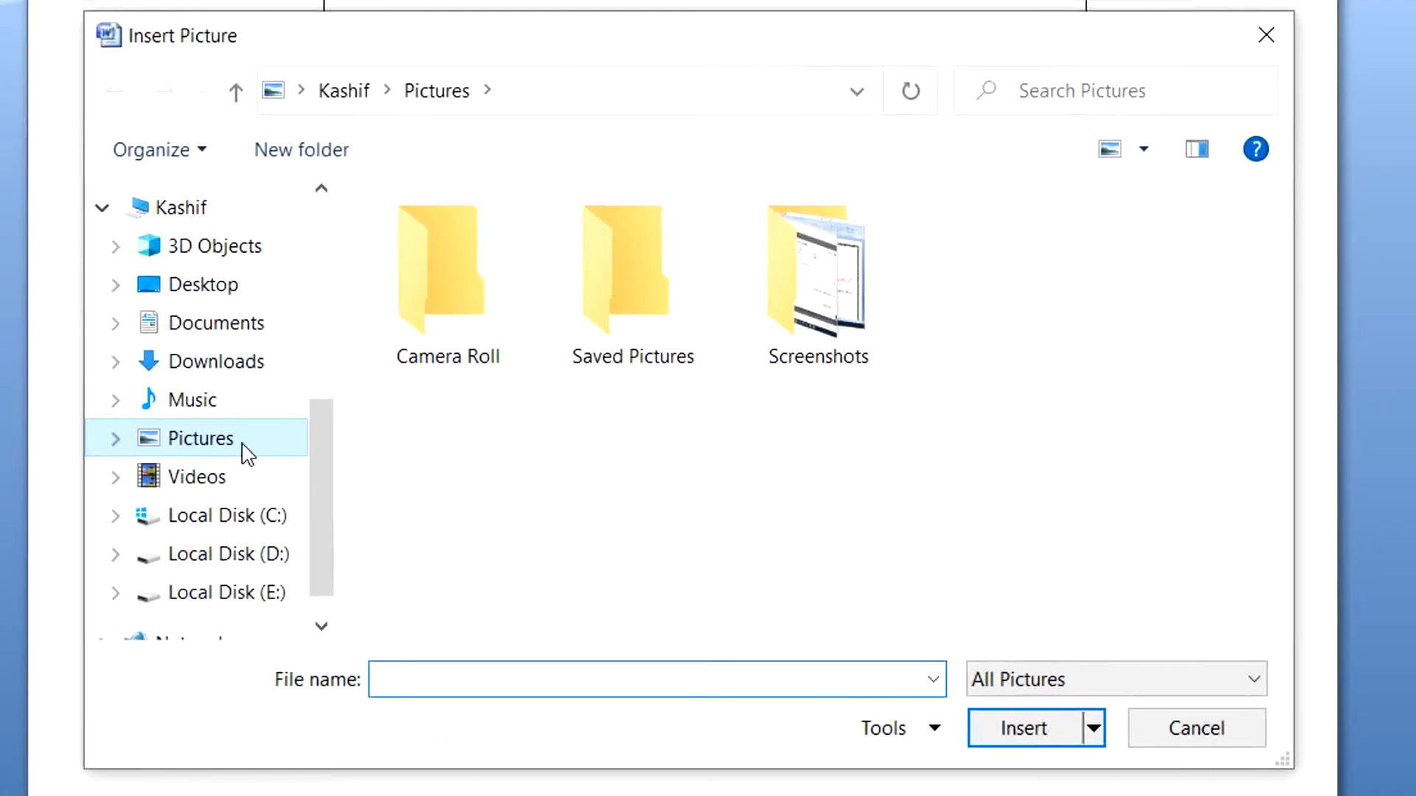
{"action": "left_click", "coordinate": [896, 765]}
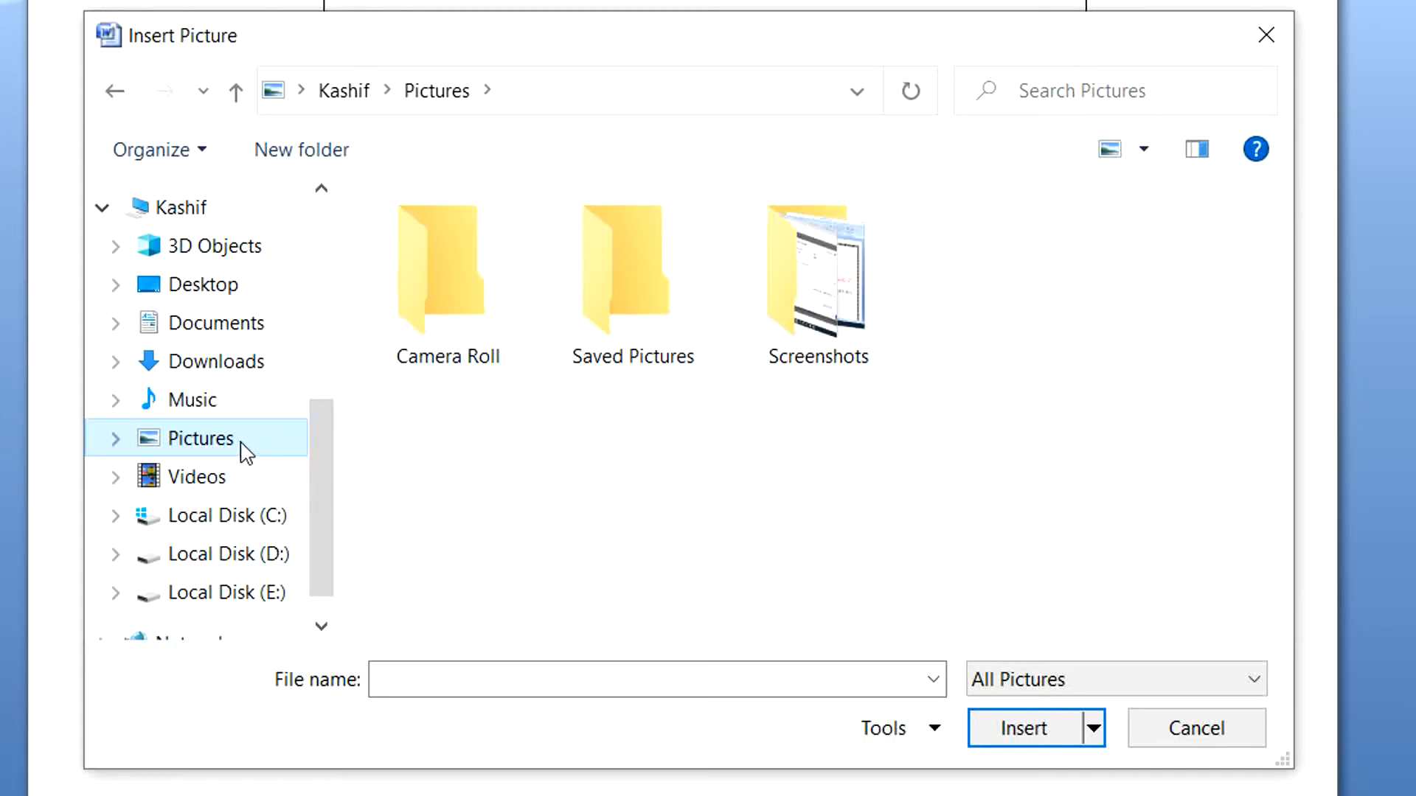
{"action": "double_click", "coordinate": [780, 309]}
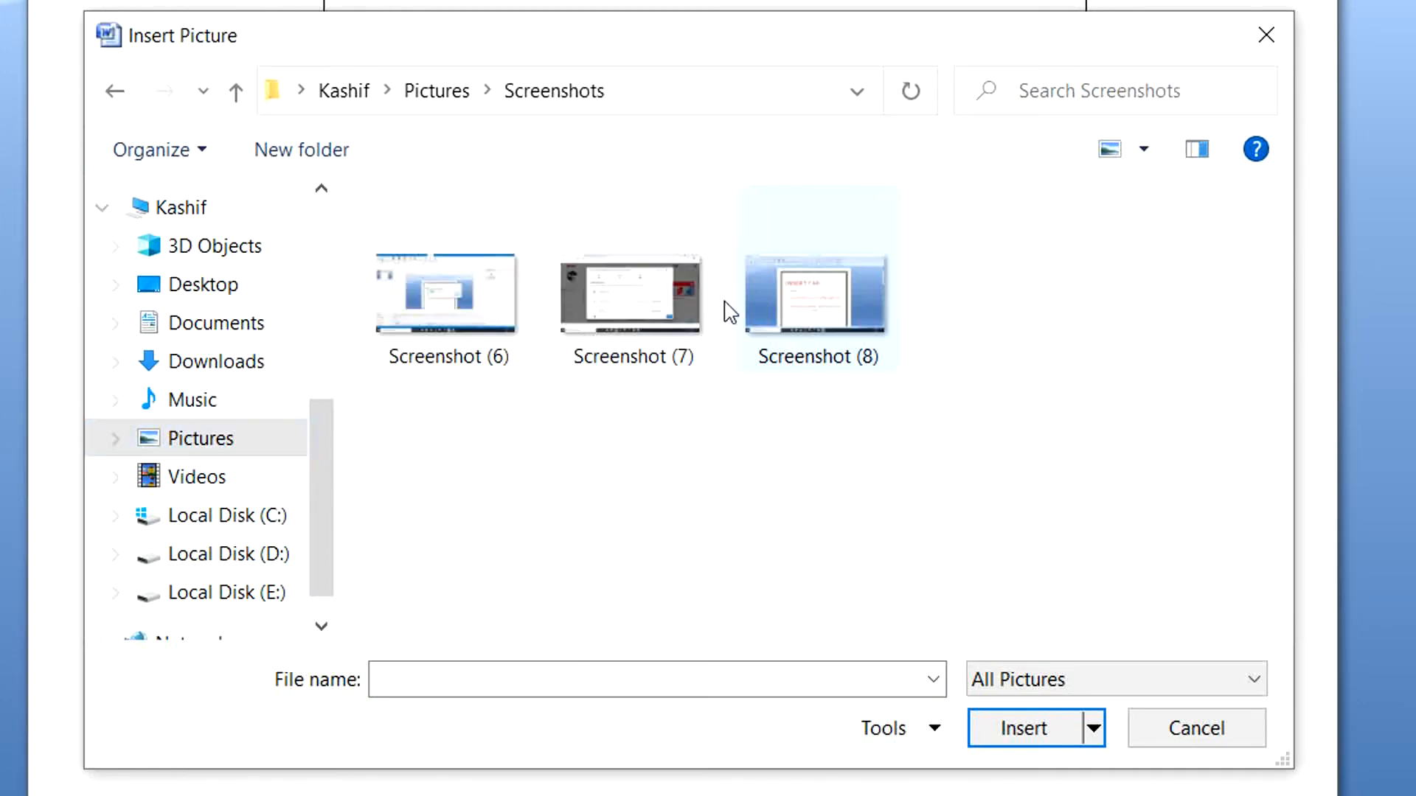
{"action": "left_click", "coordinate": [264, 593]}
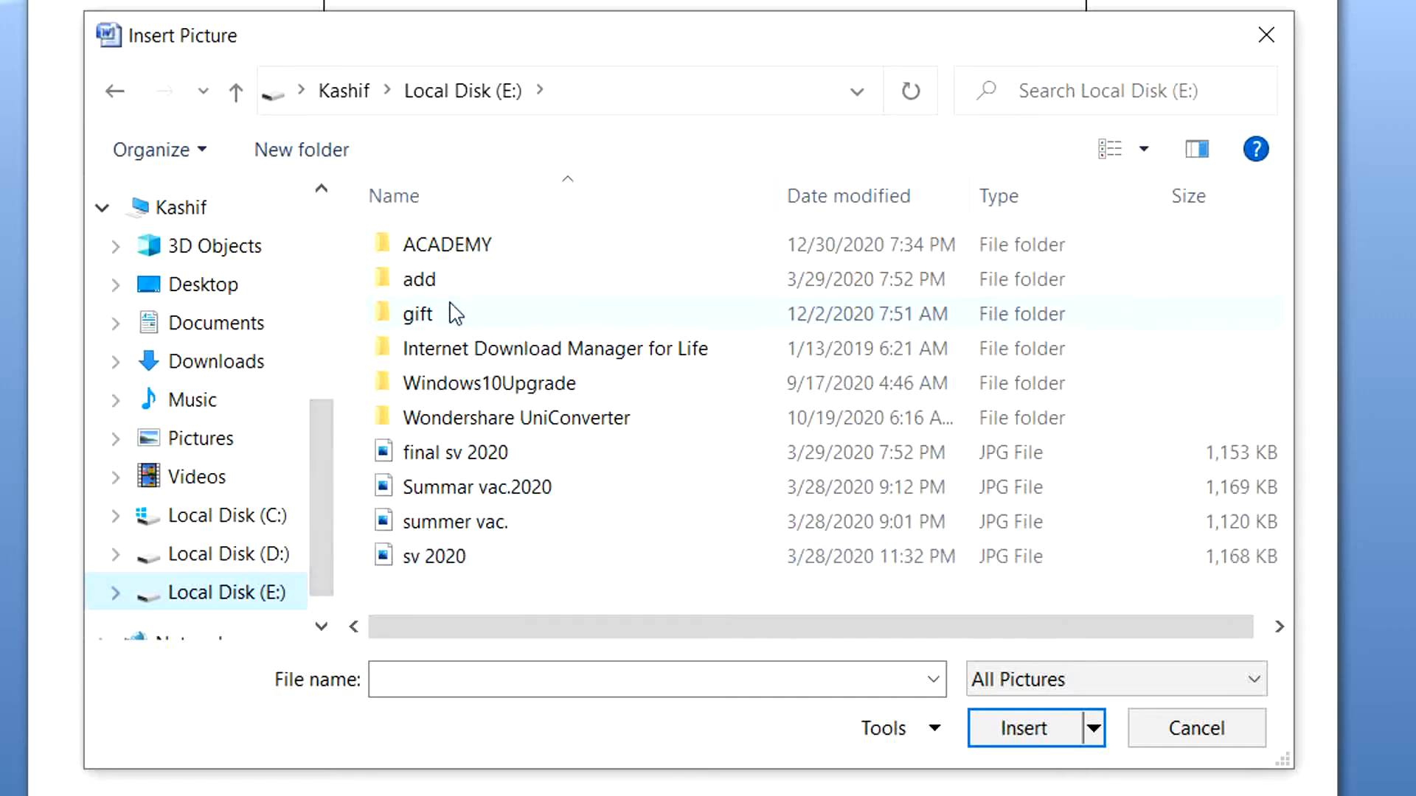
{"action": "double_click", "coordinate": [449, 251]}
{"action": "scroll", "coordinate": [907, 450], "scroll_direction": "down", "scroll_amount": 5}
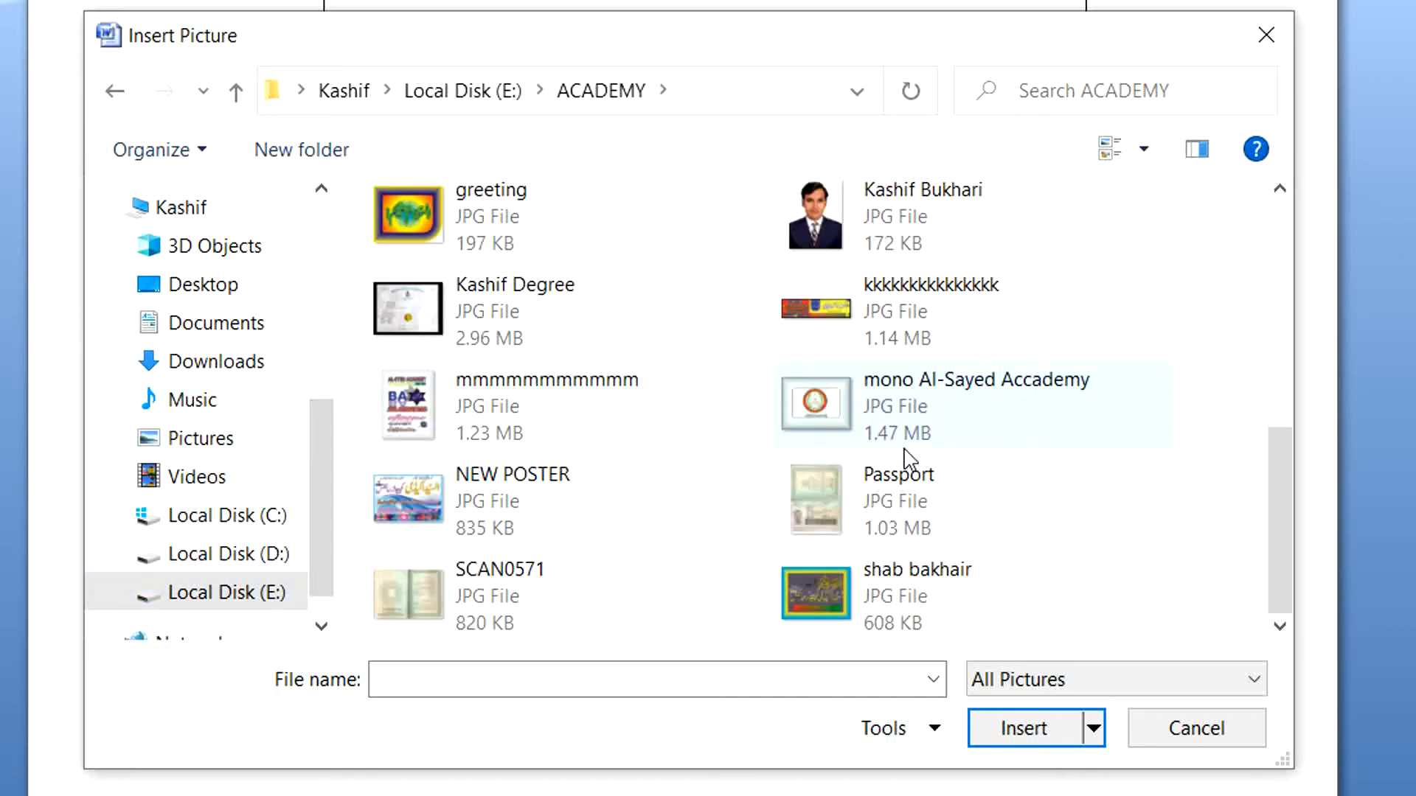
{"action": "scroll", "coordinate": [907, 459], "scroll_direction": "up", "scroll_amount": 5}
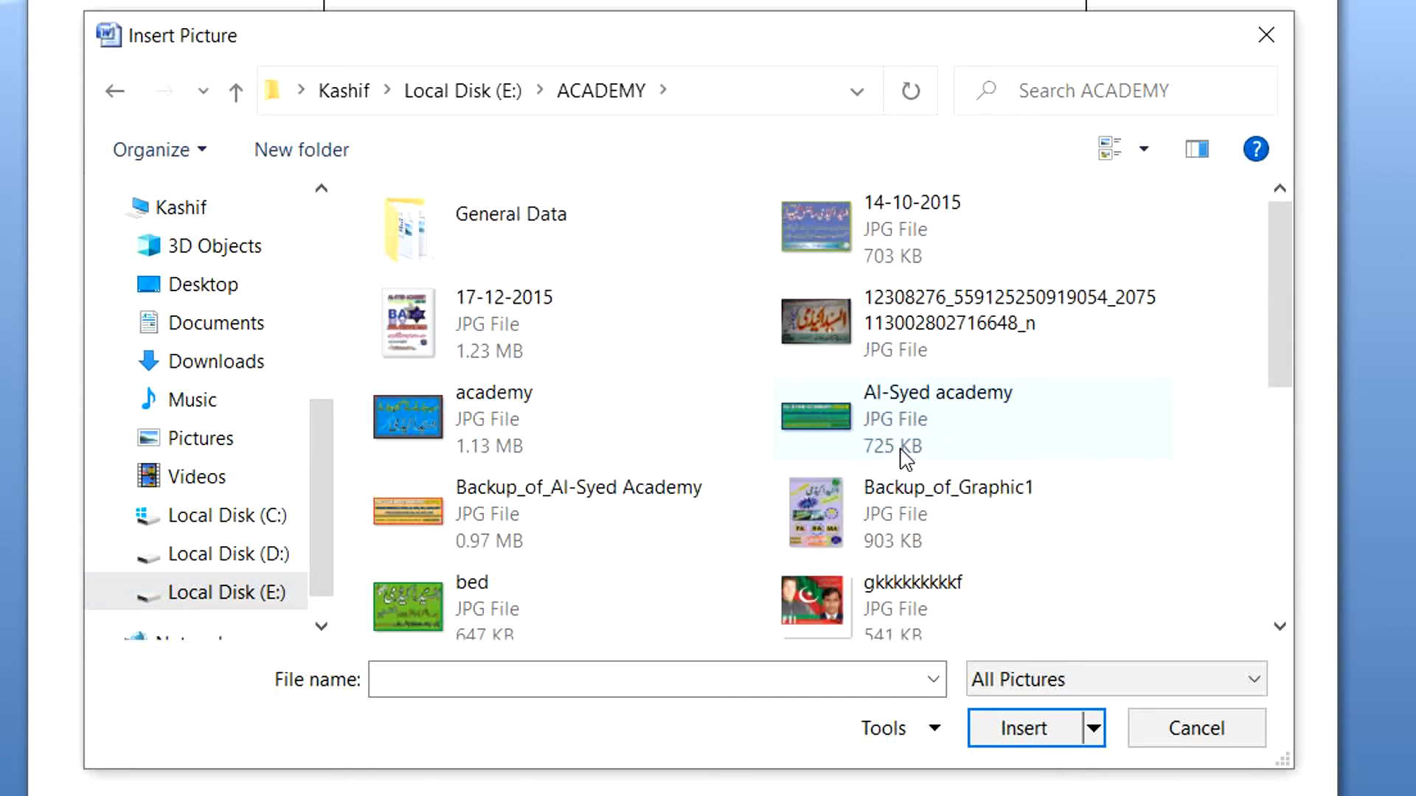
{"action": "left_click", "coordinate": [407, 341]}
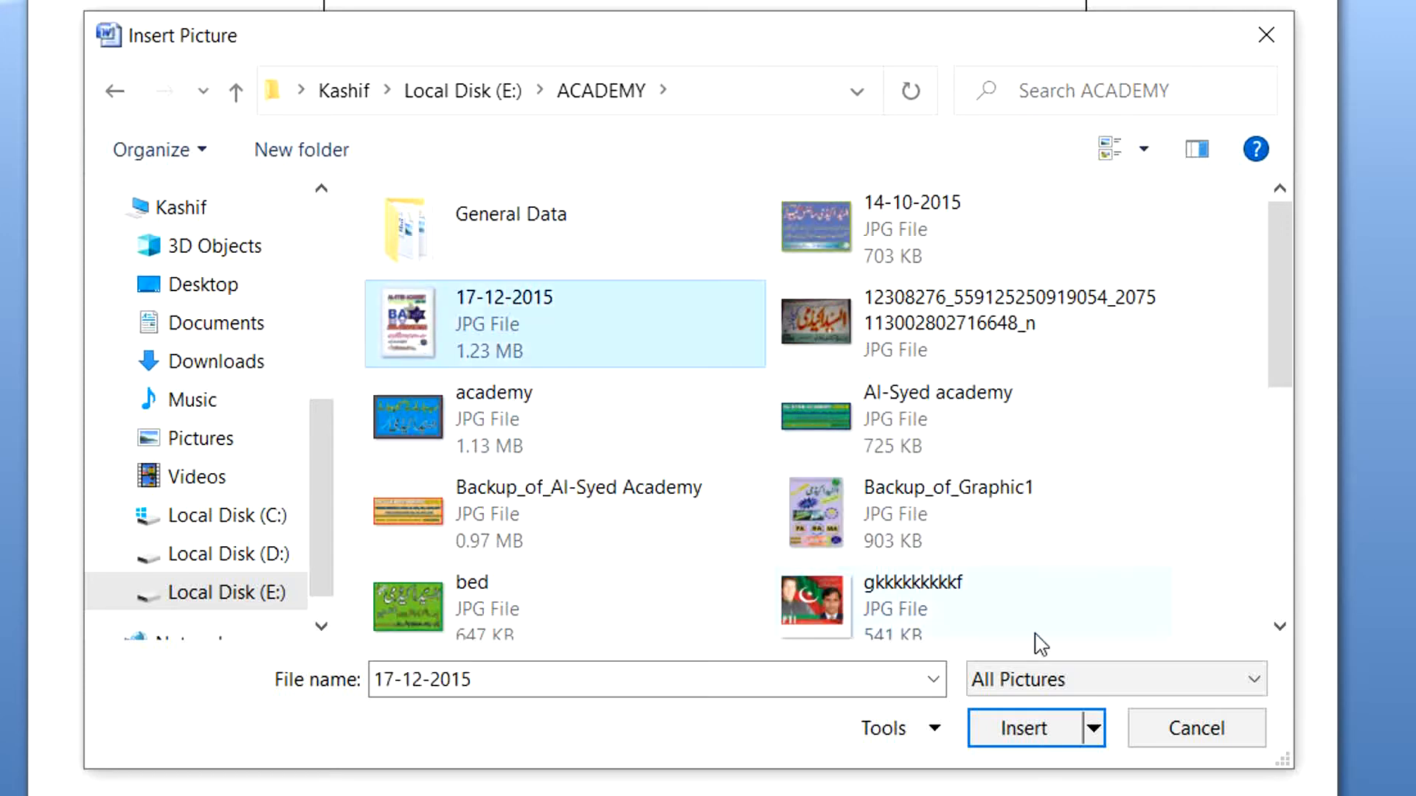
{"action": "left_click", "coordinate": [1030, 732]}
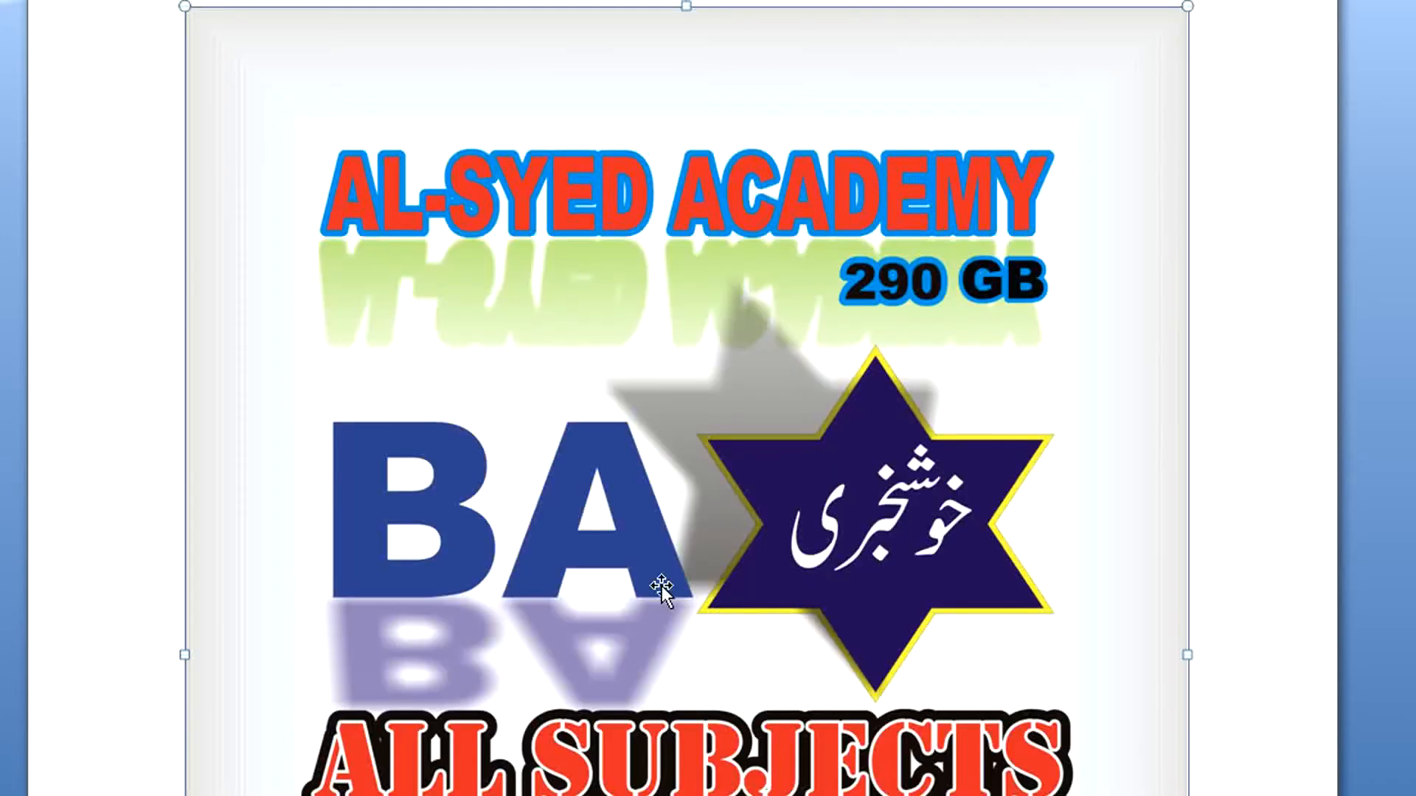
Shrink the inserted academy poster picture to about 1.87" high and 1.44" wide.
{"action": "left_click_drag", "start_coordinate": [197, 110], "coordinate": [423, 396]}
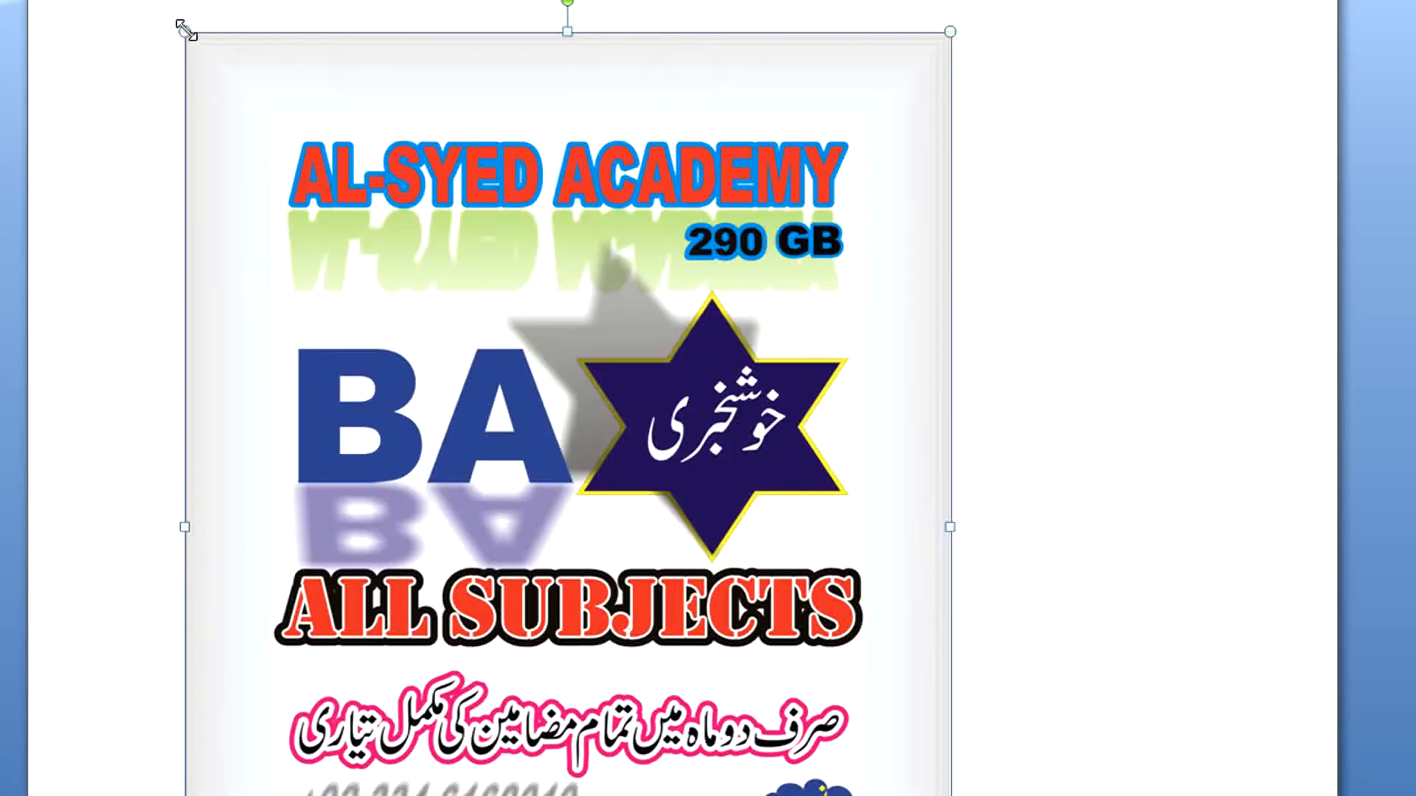
{"action": "left_click_drag", "start_coordinate": [185, 32], "coordinate": [728, 736]}
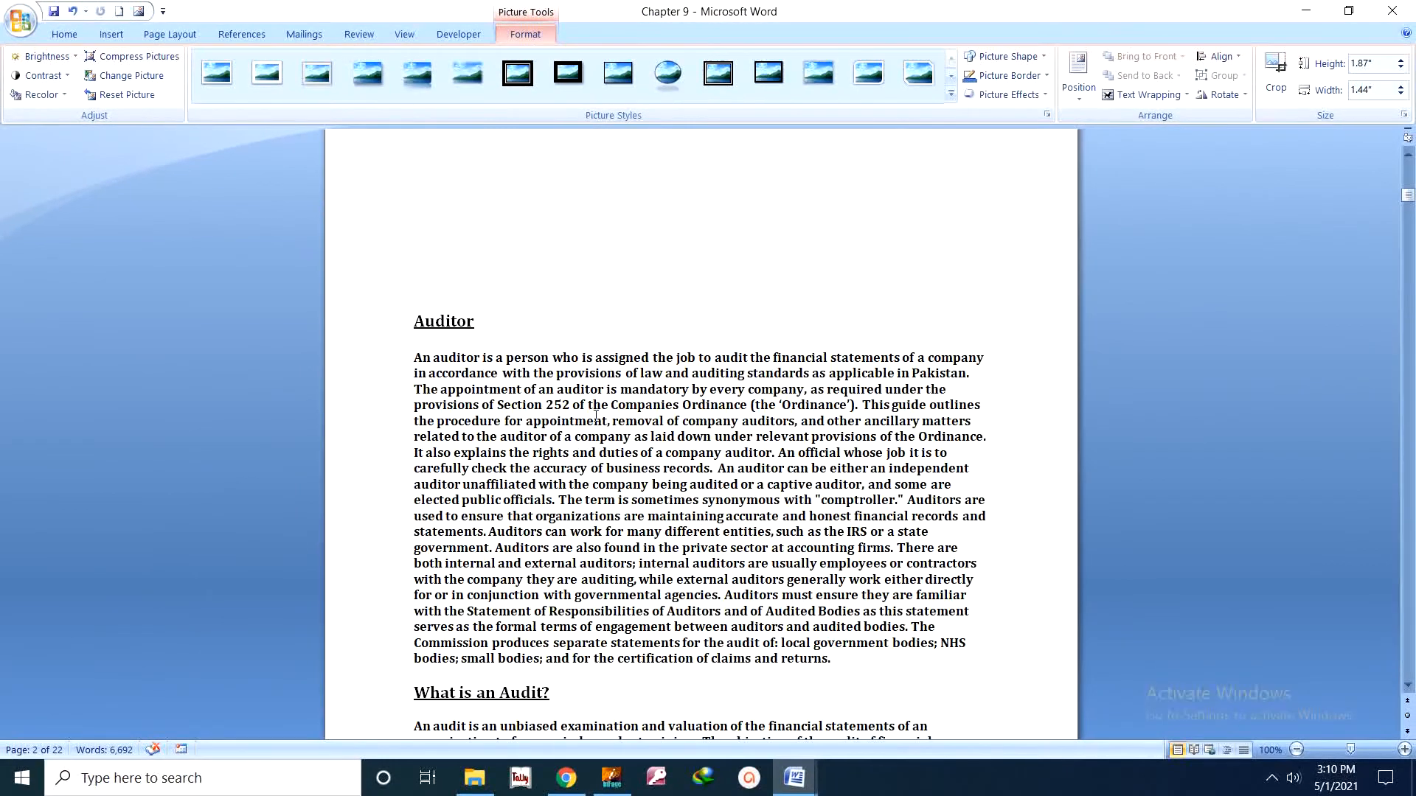
{"action": "scroll", "coordinate": [414, 504], "scroll_direction": "up", "scroll_amount": 3}
{"action": "scroll", "coordinate": [537, 421], "scroll_direction": "up", "scroll_amount": 3}
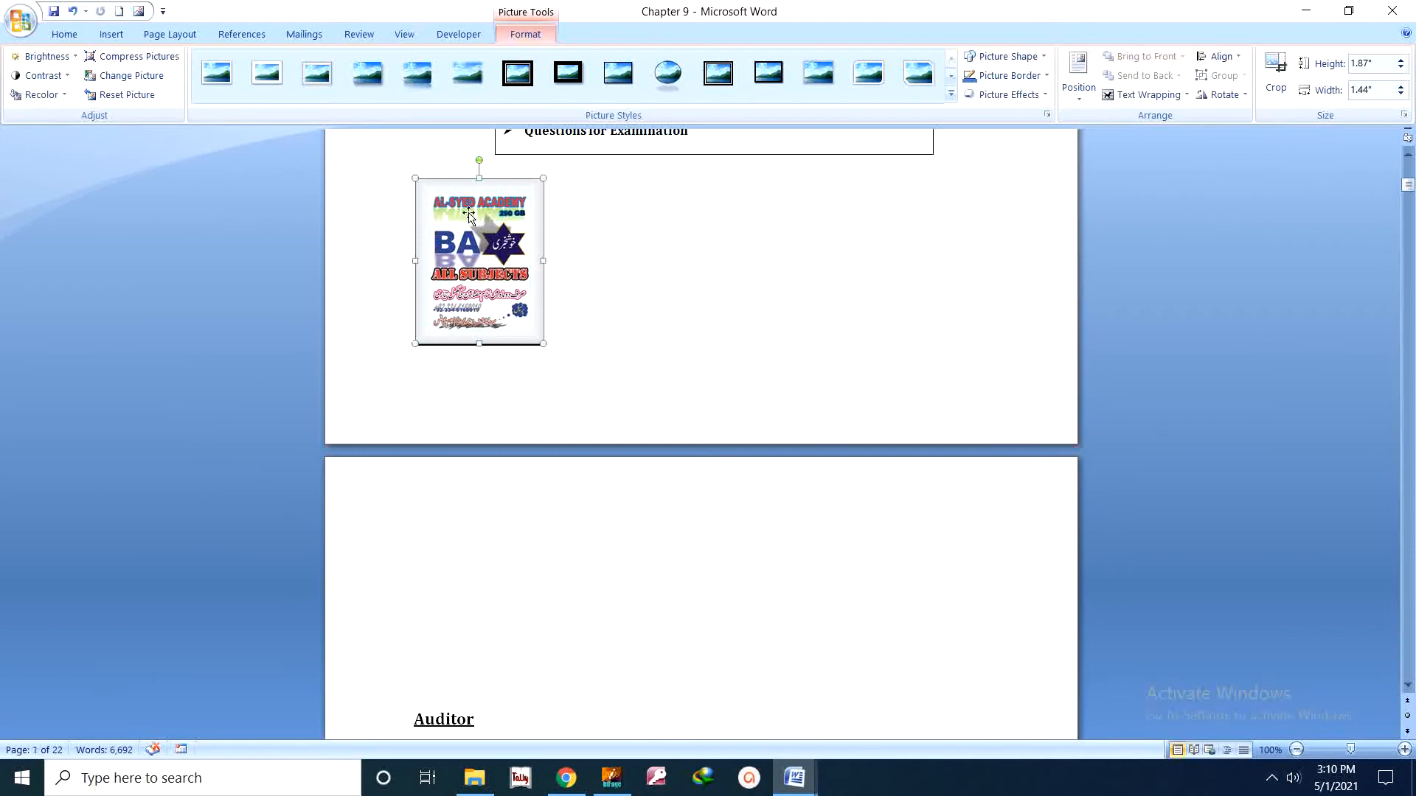
Insert a caption with the Figure label below the academy poster picture.
{"action": "right_click", "coordinate": [426, 193]}
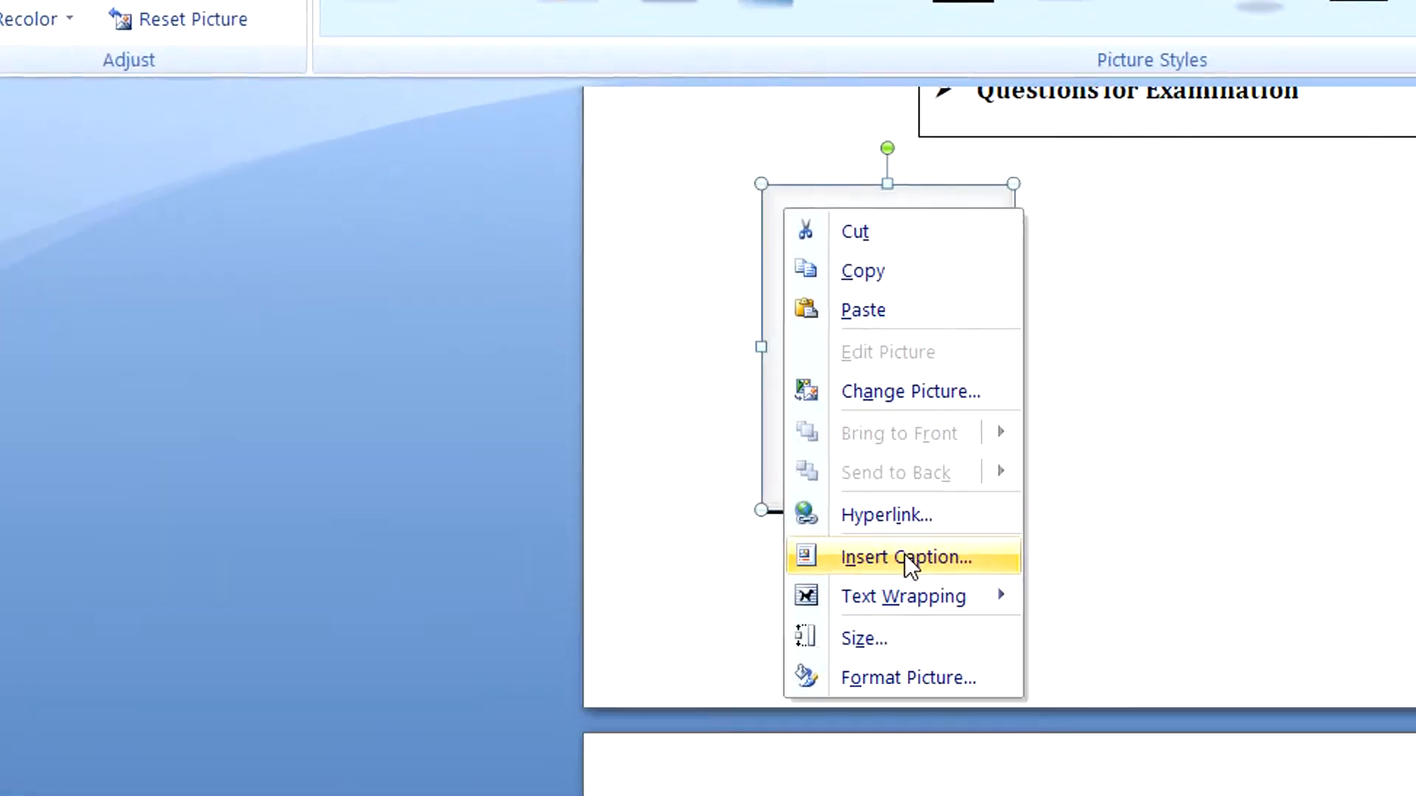
{"action": "left_click", "coordinate": [907, 557]}
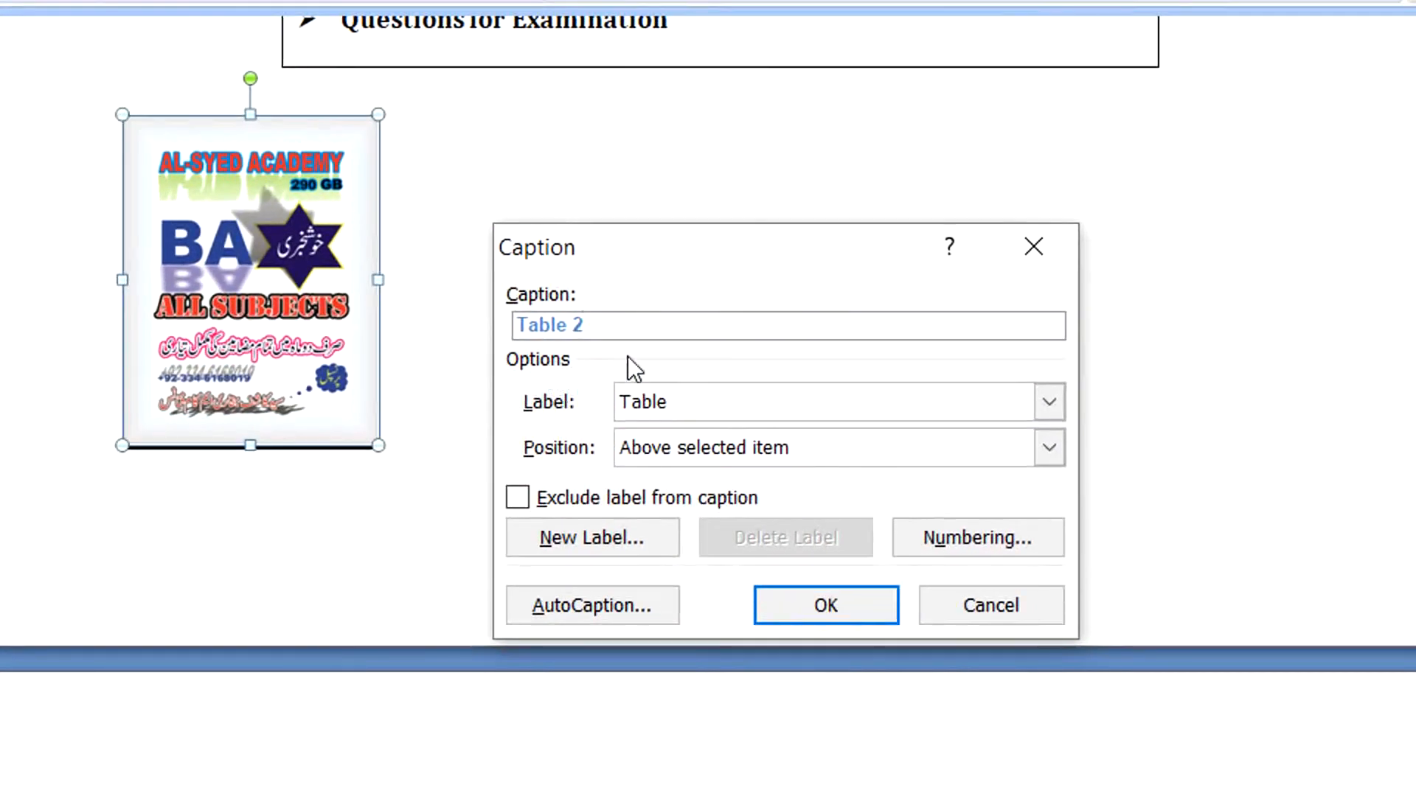
{"action": "left_click", "coordinate": [1048, 404]}
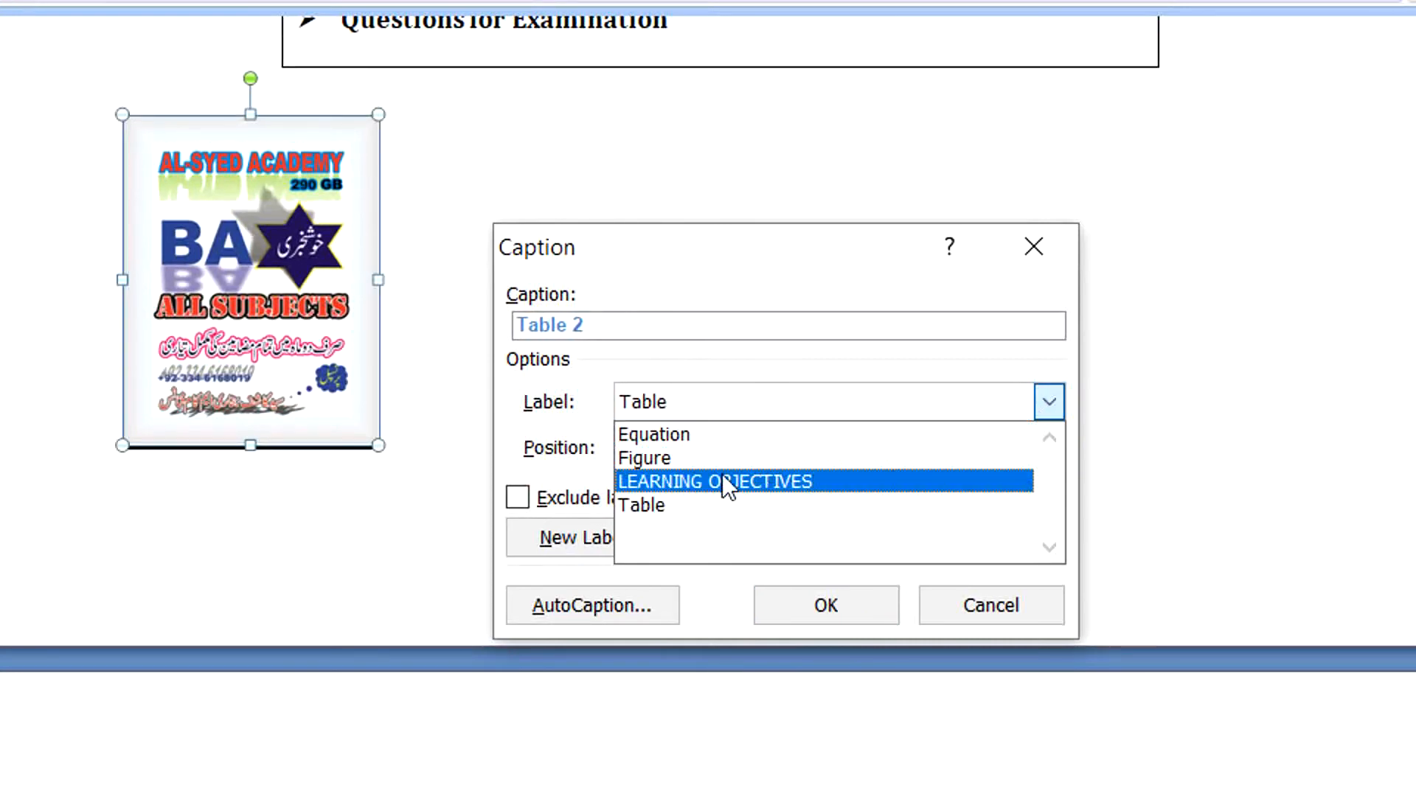
{"action": "left_click", "coordinate": [649, 457]}
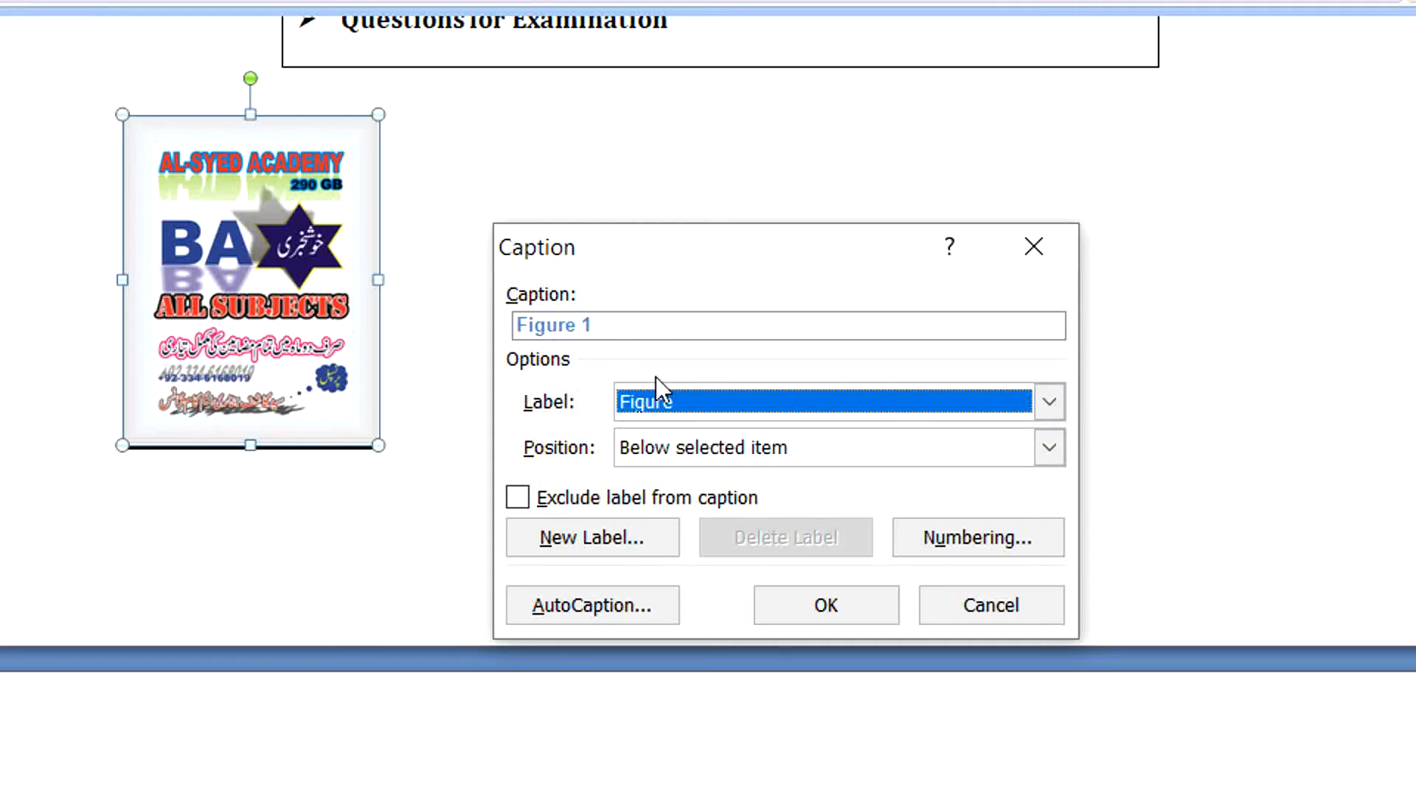
{"action": "left_click", "coordinate": [830, 604]}
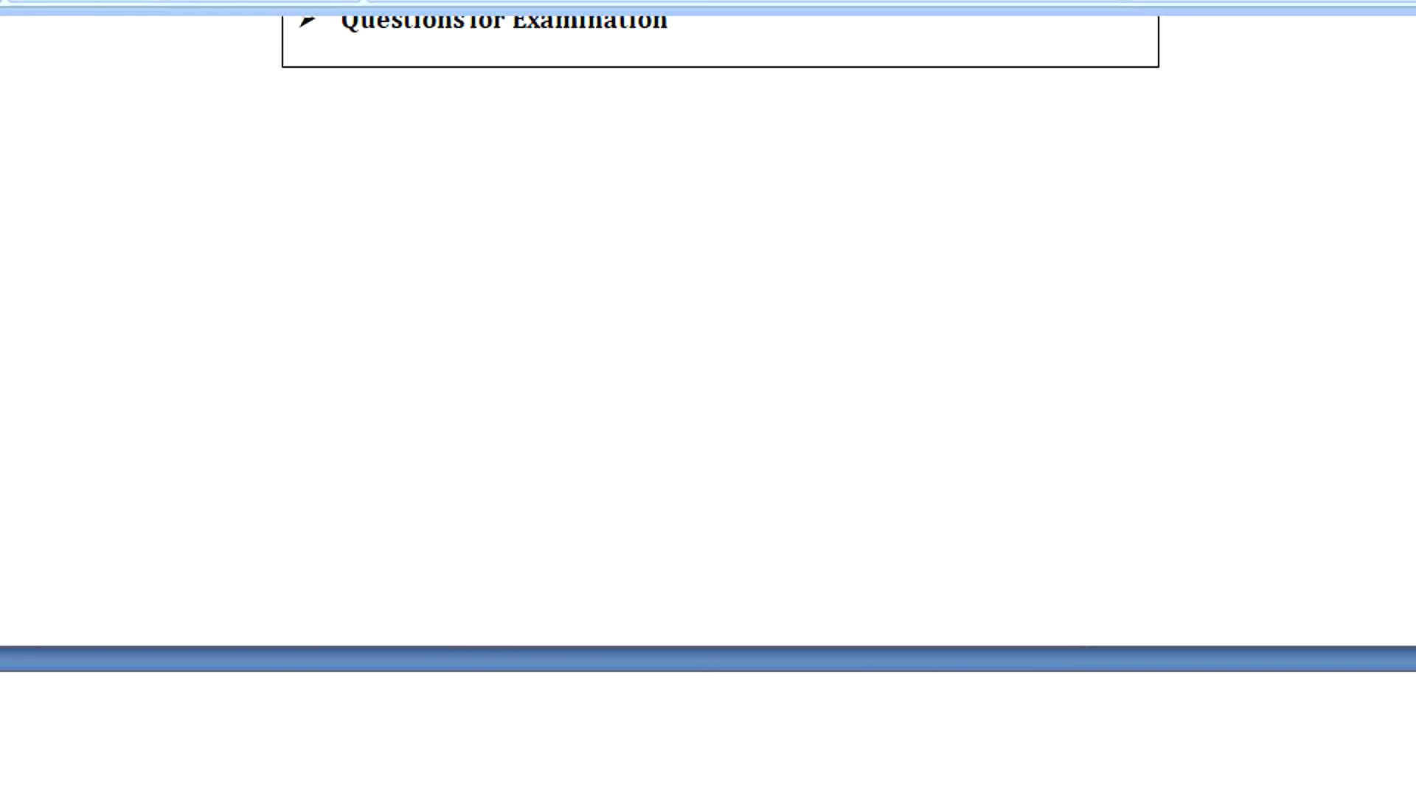
{"action": "scroll", "coordinate": [468, 657], "scroll_direction": "down", "scroll_amount": 3}
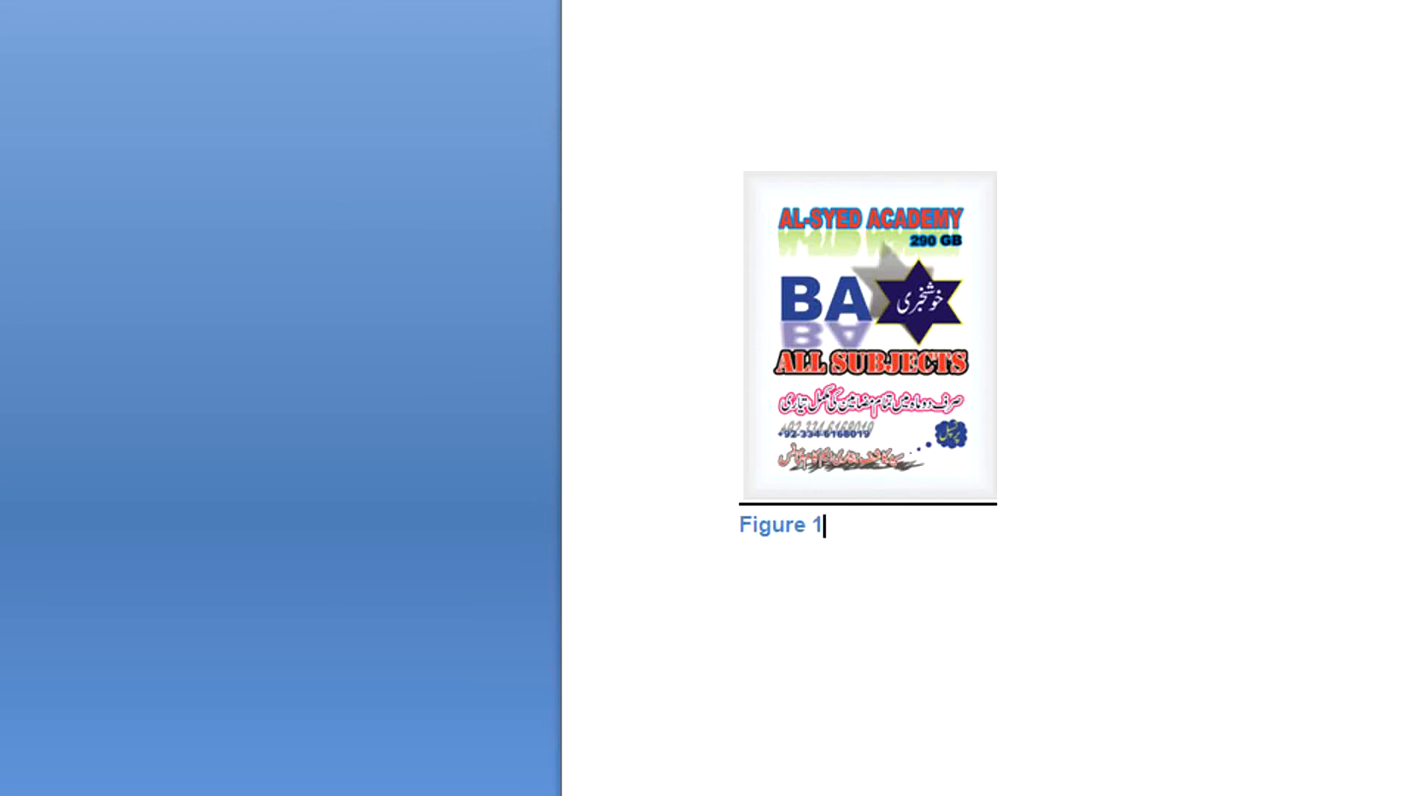
Insert a hyperlinked cross-reference to the entire Figure 1 caption after "authenticate any other document of the company.".
{"action": "left_click_drag", "start_coordinate": [1410, 195], "coordinate": [1412, 541]}
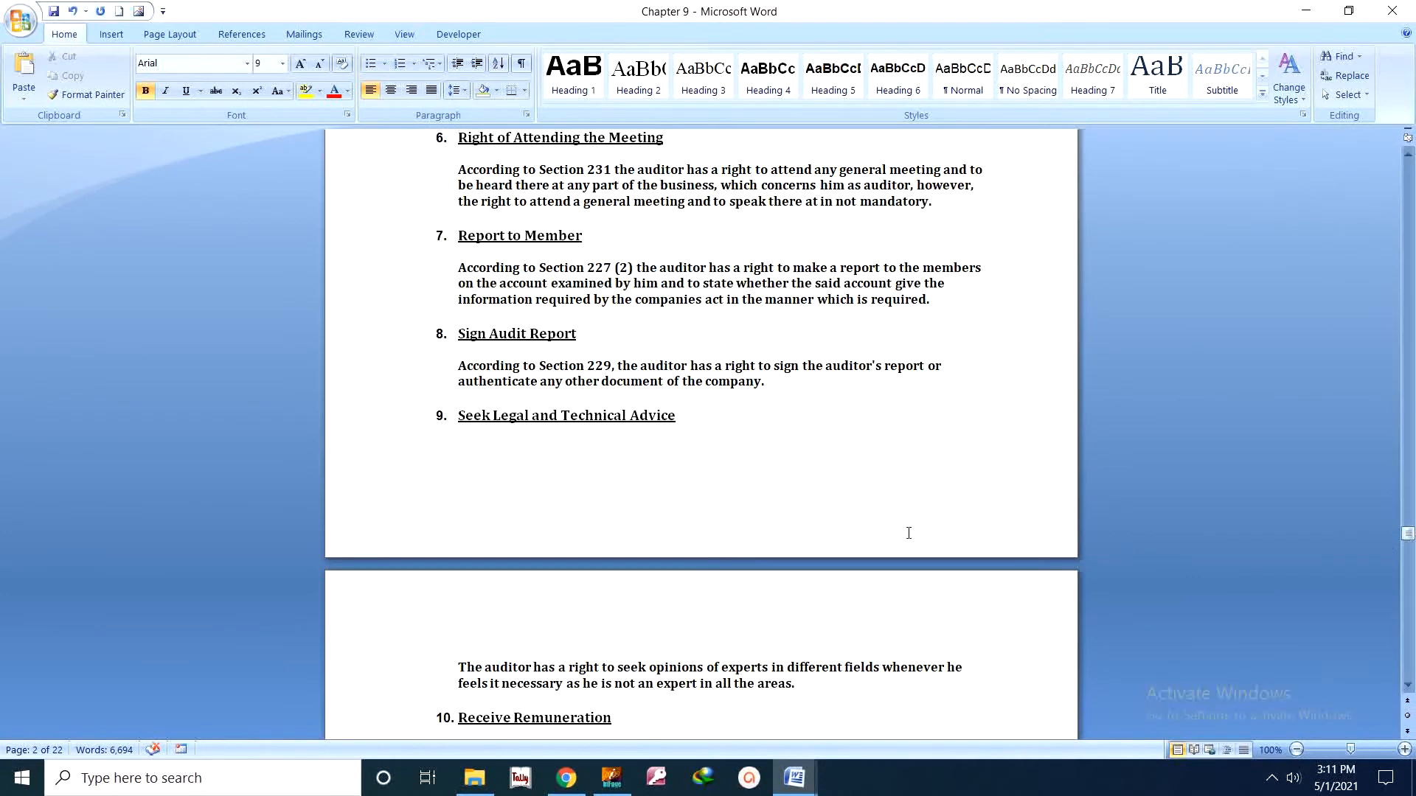
{"action": "left_click", "coordinate": [775, 384]}
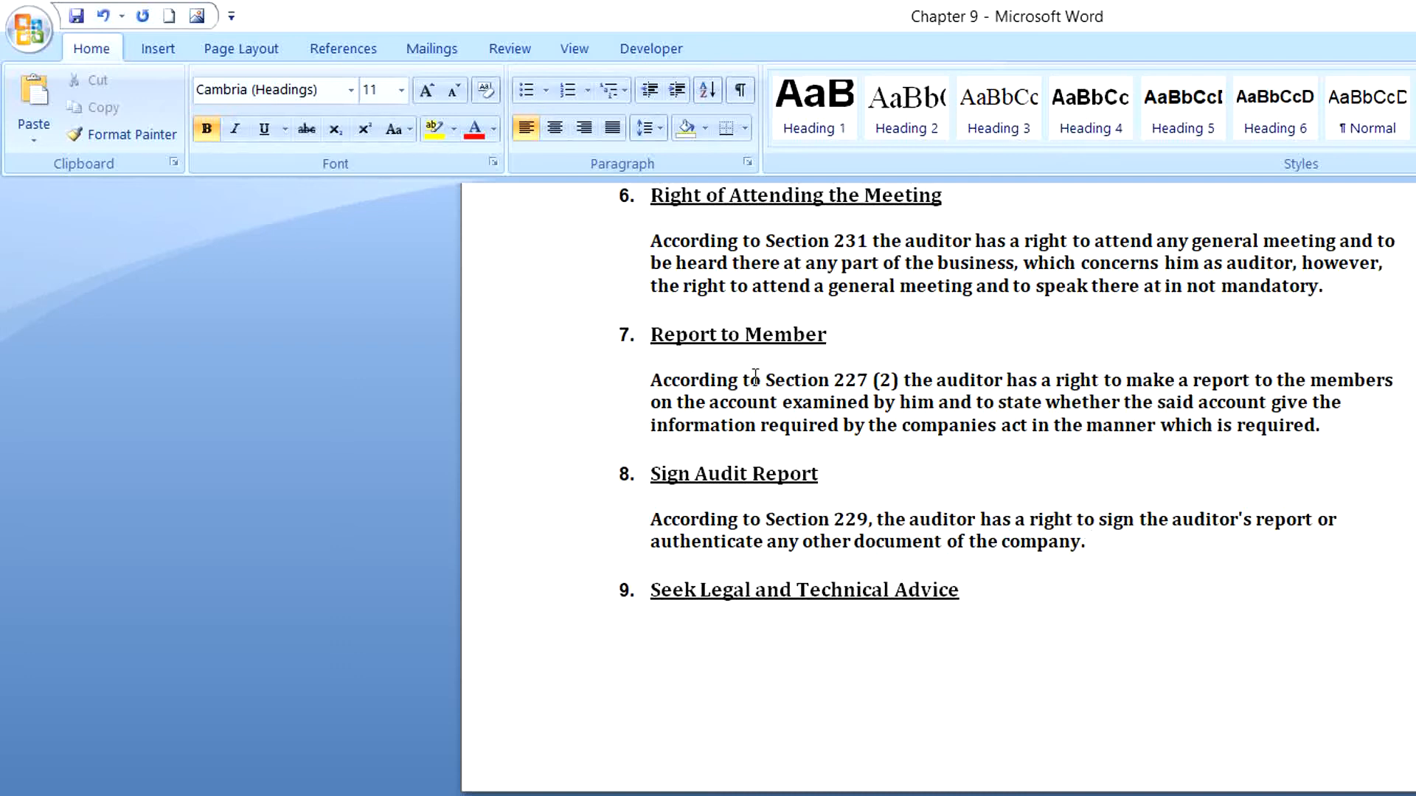
{"action": "left_click", "coordinate": [148, 50]}
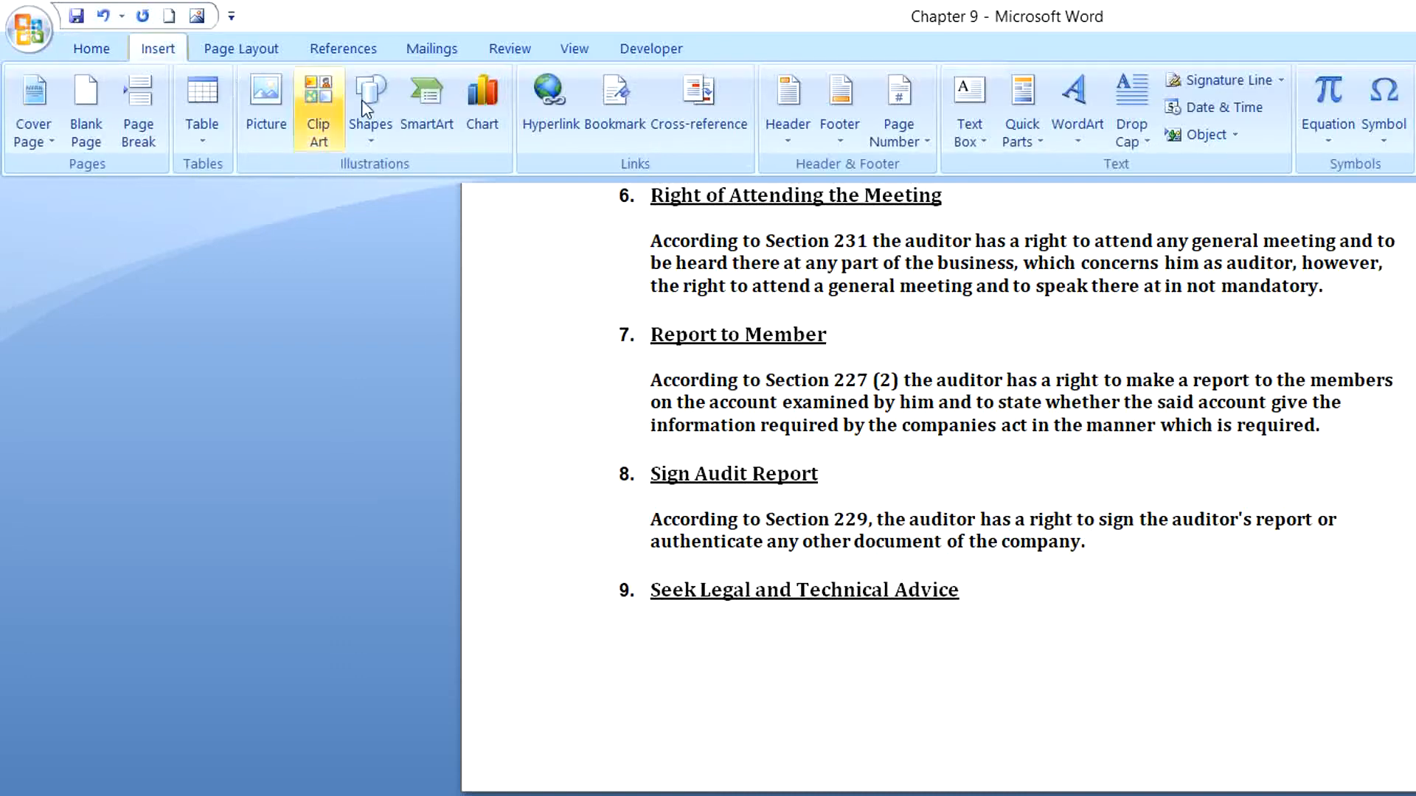
{"action": "scroll", "coordinate": [682, 134], "scroll_direction": "down", "scroll_amount": 5}
{"action": "left_click", "coordinate": [682, 133]}
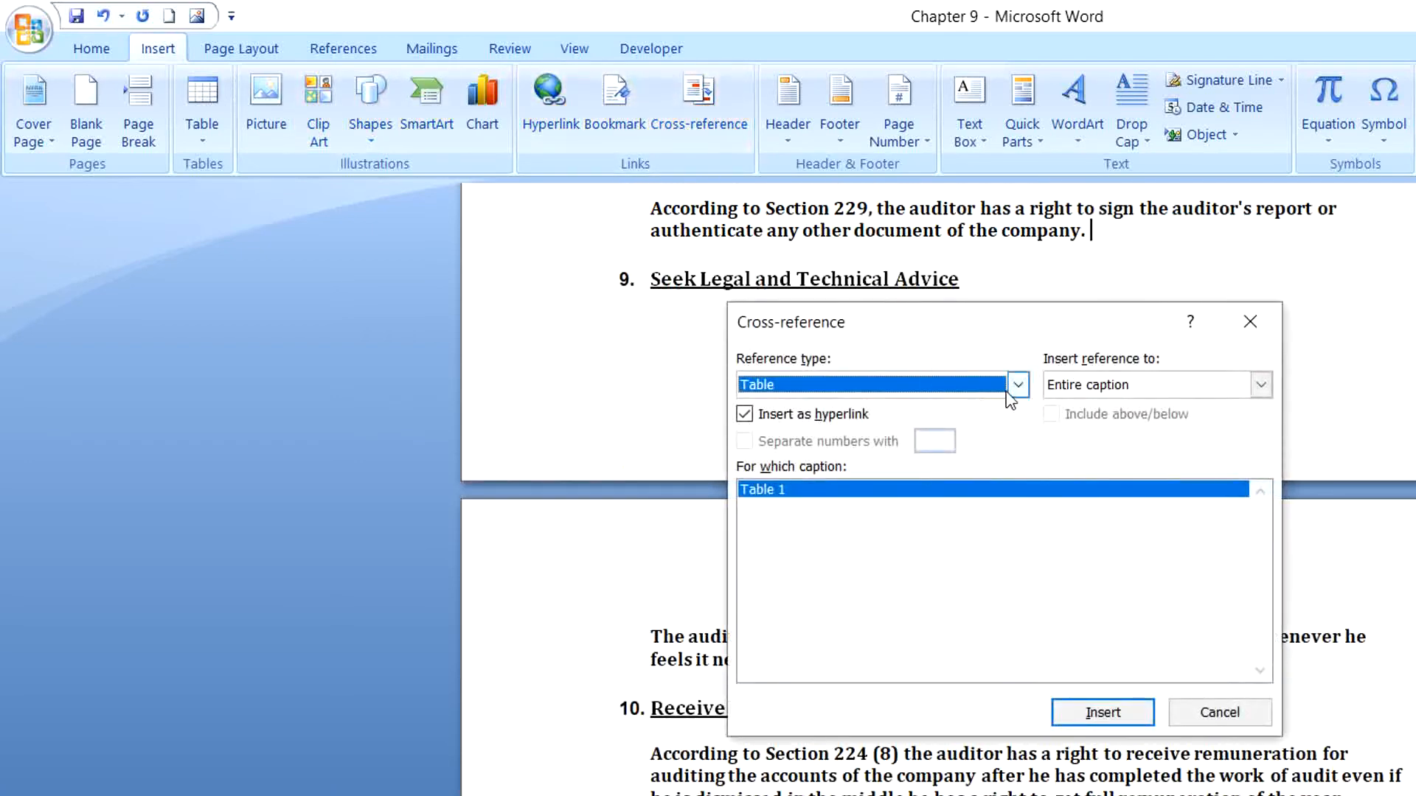
{"action": "left_click", "coordinate": [1017, 385]}
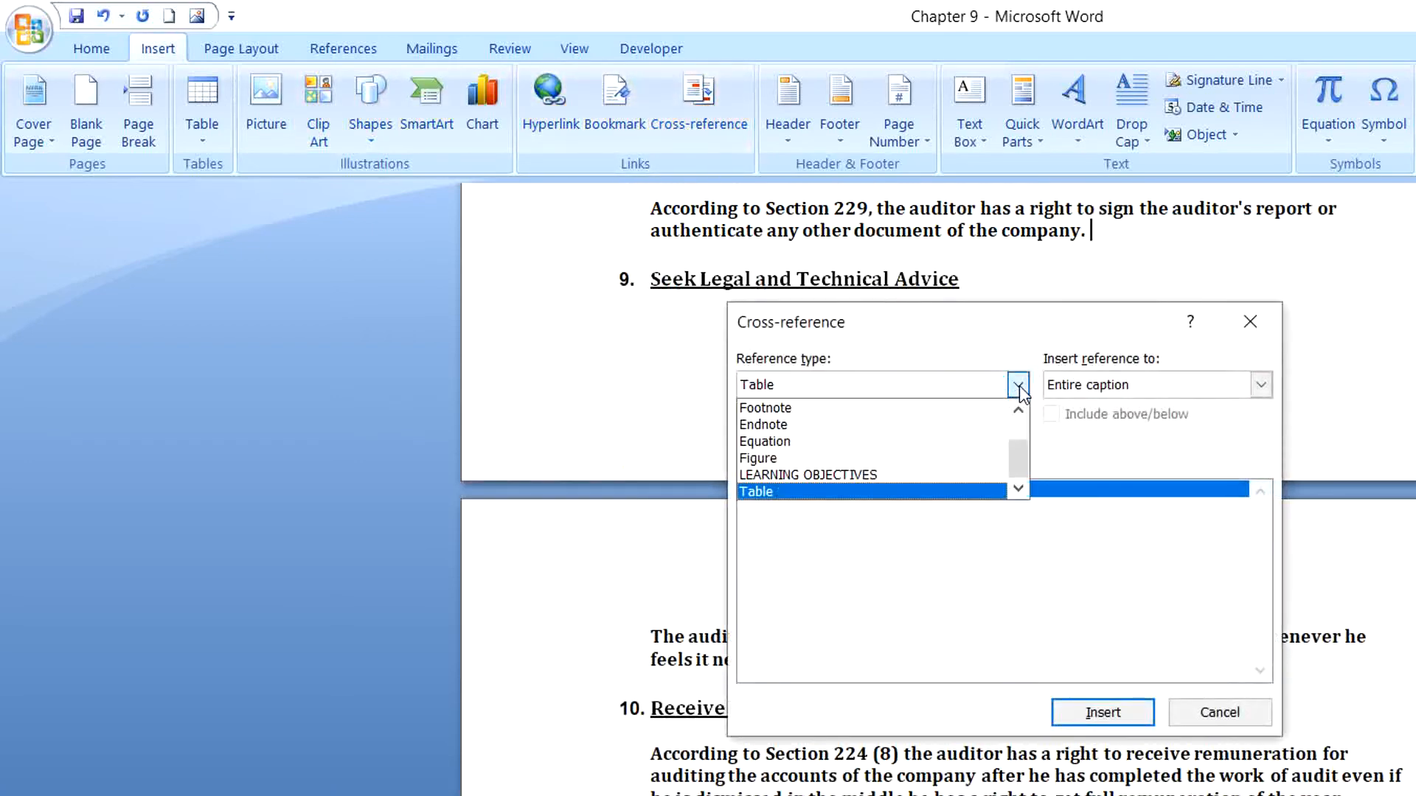
{"action": "left_click", "coordinate": [961, 451]}
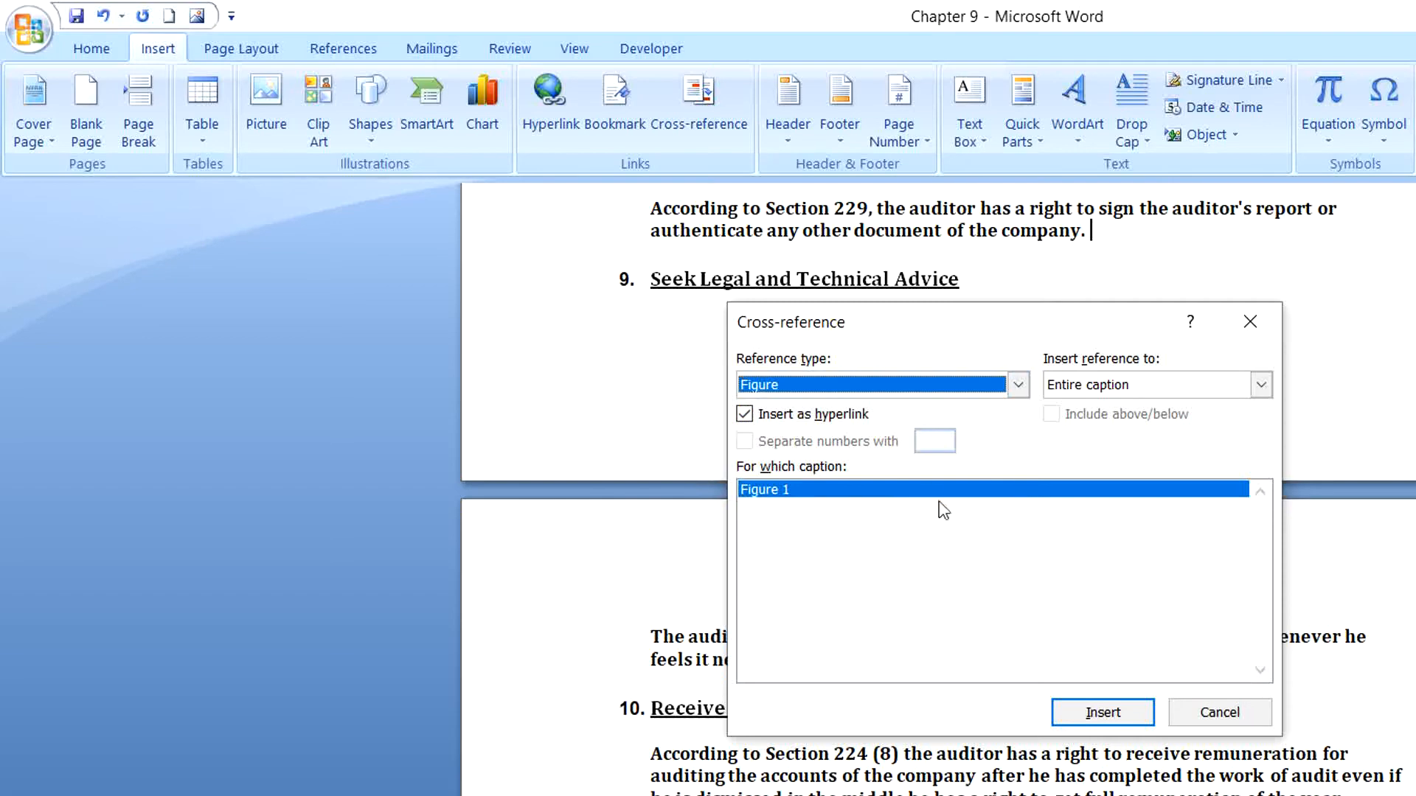
{"action": "left_click", "coordinate": [1093, 716]}
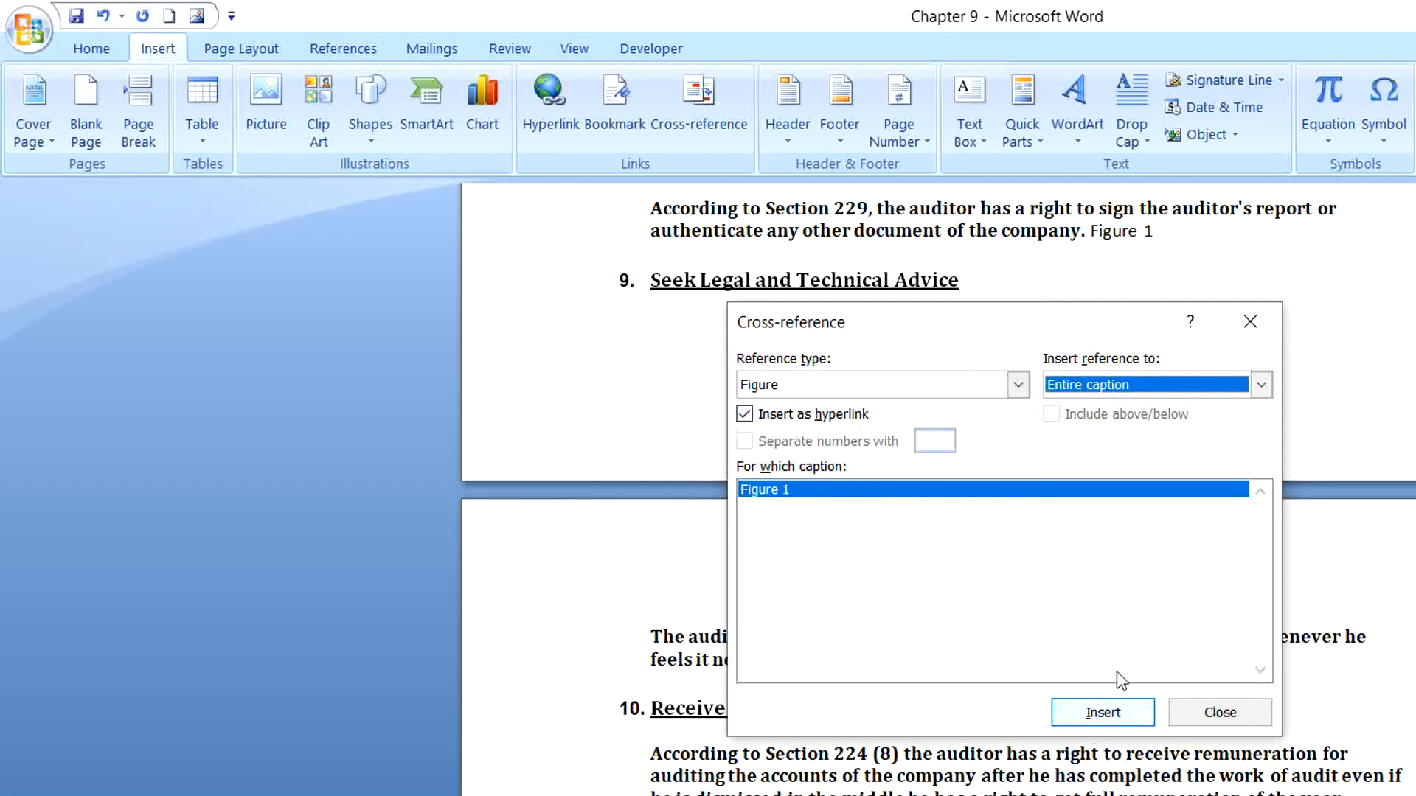
Finish inserting cross-references and follow the Figure 1 link in the Sign Audit Report section to its caption.
{"action": "left_click", "coordinate": [1218, 713]}
{"action": "scroll", "coordinate": [1168, 471], "scroll_direction": "up", "scroll_amount": 3}
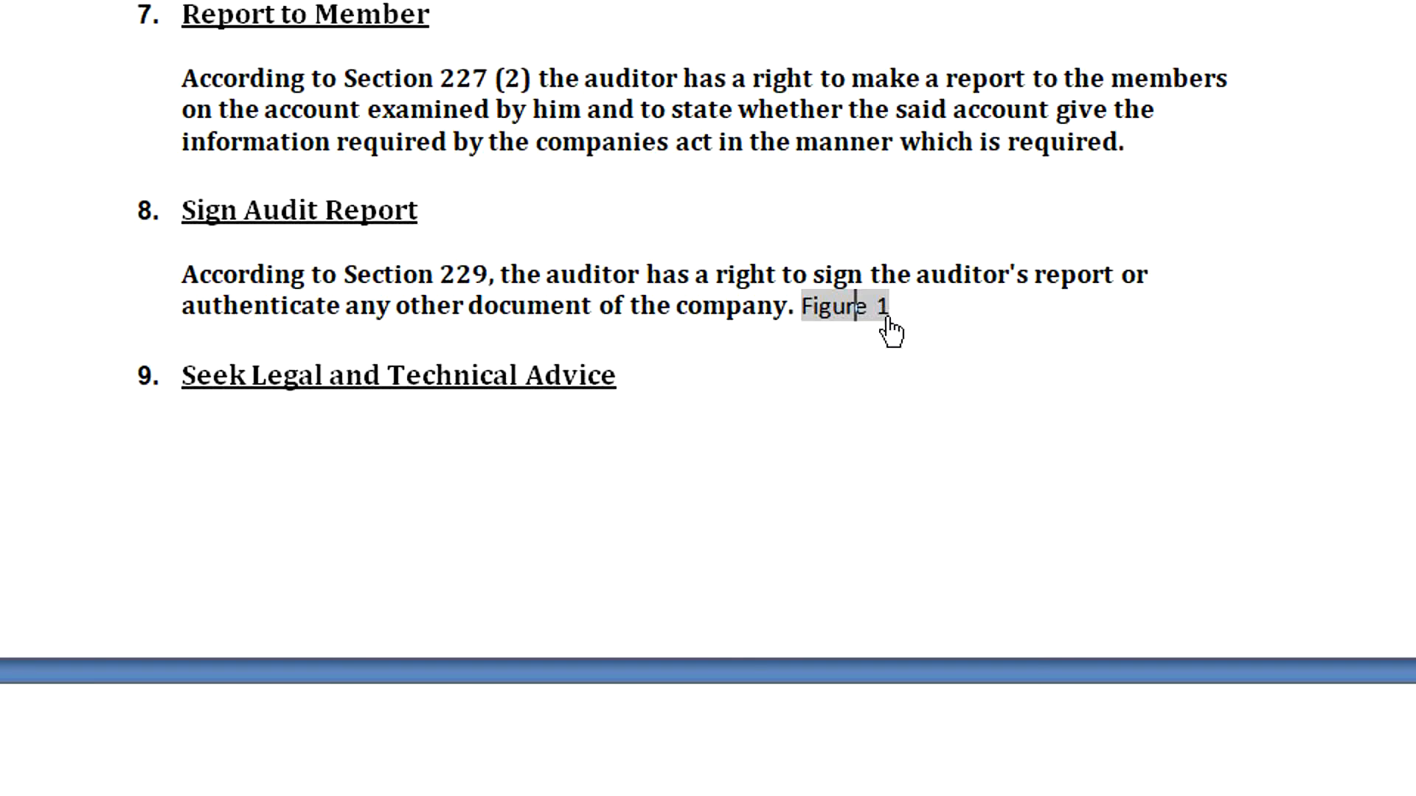
{"action": "left_click", "coordinate": [858, 322], "text": "ctrl"}
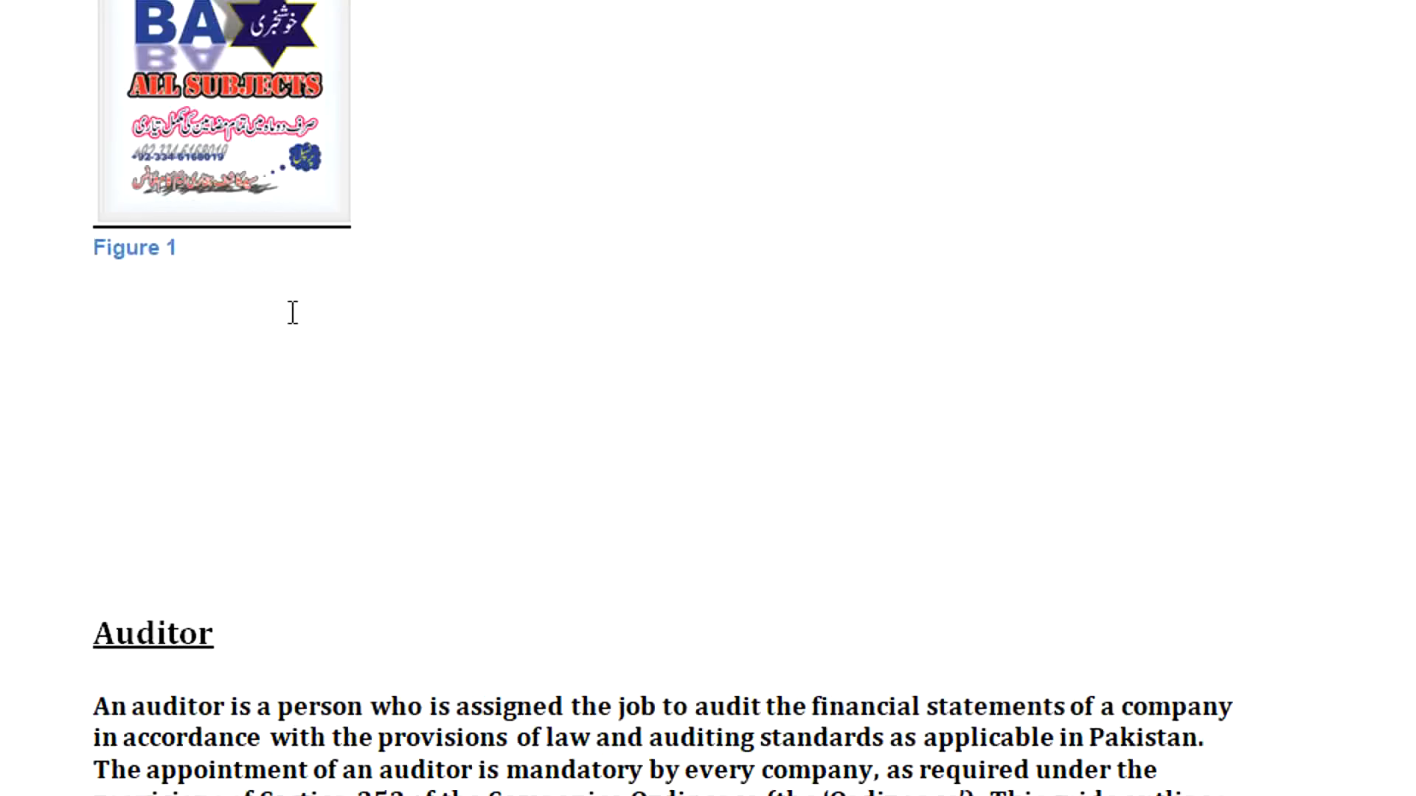
Review the captions on the academy poster picture, the learning objectives heading and the topic table.
{"action": "scroll", "coordinate": [295, 317], "scroll_direction": "up", "scroll_amount": 5}
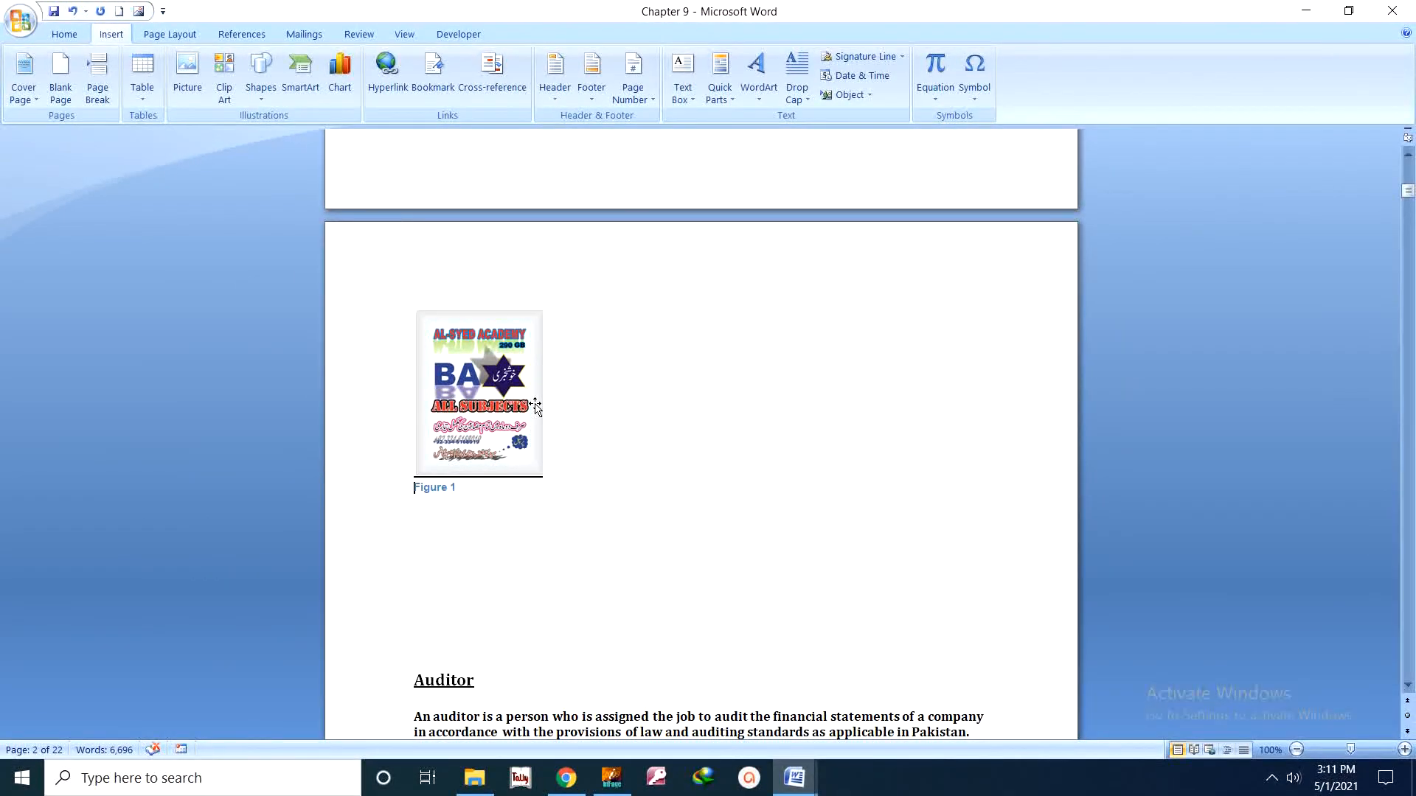
{"action": "scroll", "coordinate": [543, 404], "scroll_direction": "up", "scroll_amount": 10}
{"action": "scroll", "coordinate": [537, 405], "scroll_direction": "up", "scroll_amount": 7}
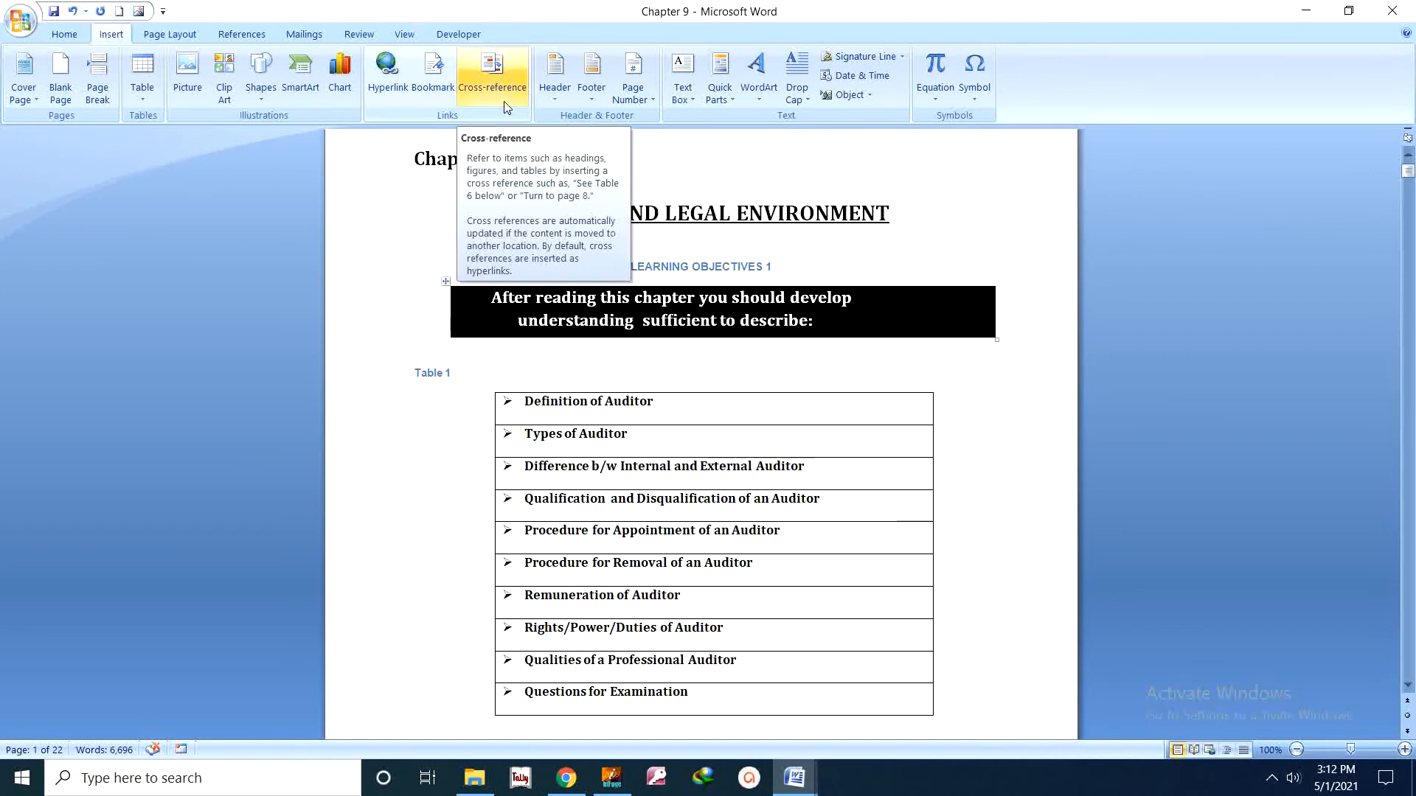
{"action": "scroll", "coordinate": [467, 391], "scroll_direction": "down", "scroll_amount": 12}
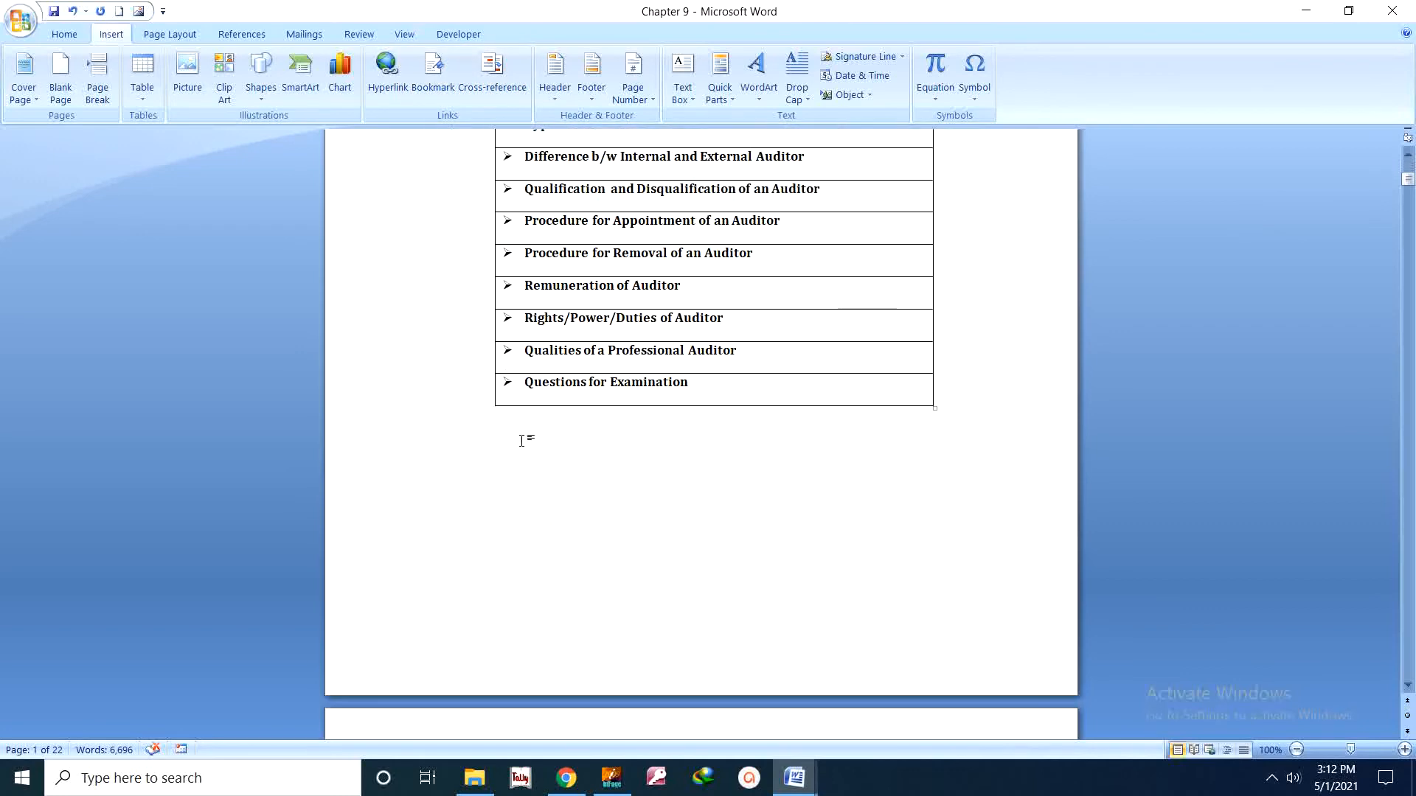
{"action": "scroll", "coordinate": [439, 714], "scroll_direction": "down", "scroll_amount": 11}
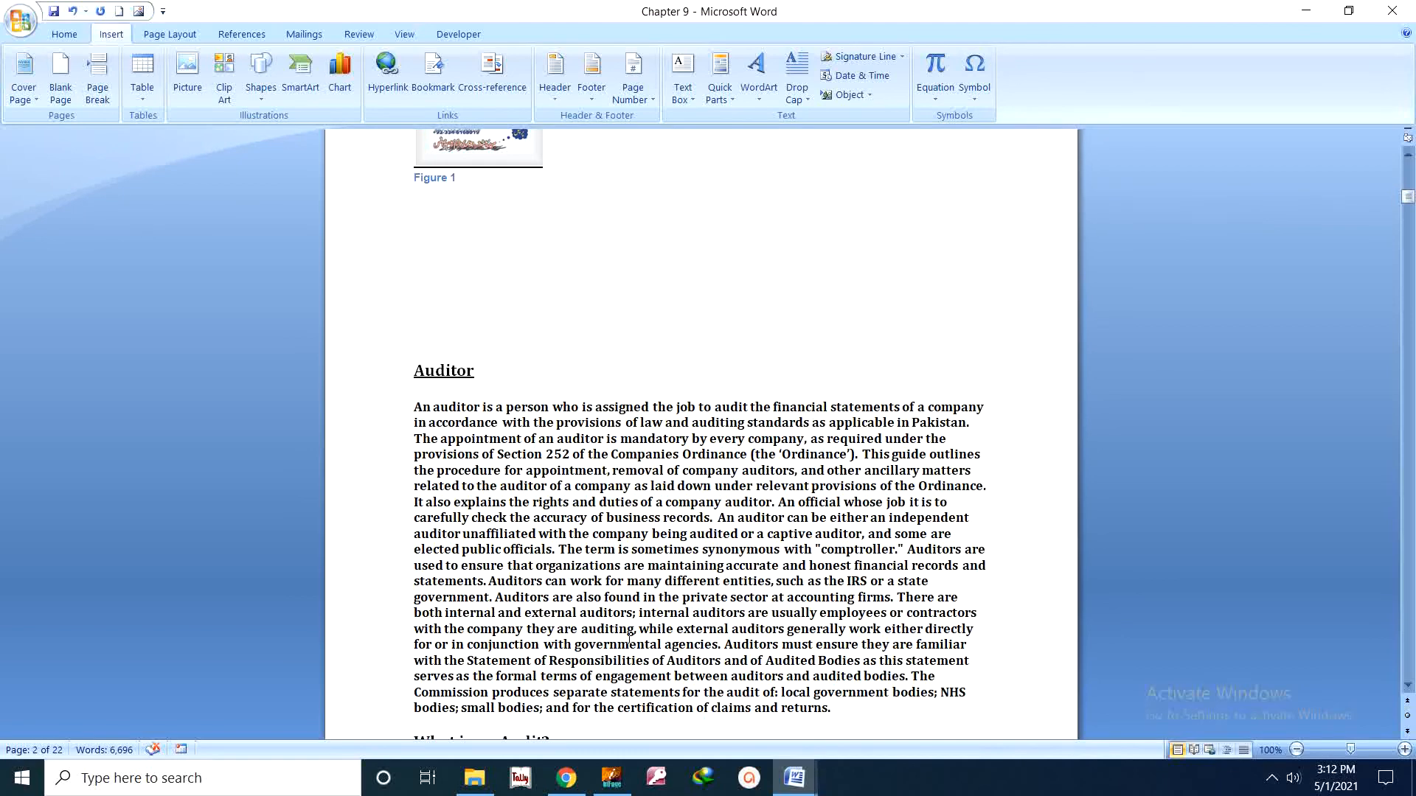
{"action": "scroll", "coordinate": [672, 379], "scroll_direction": "up", "scroll_amount": 16}
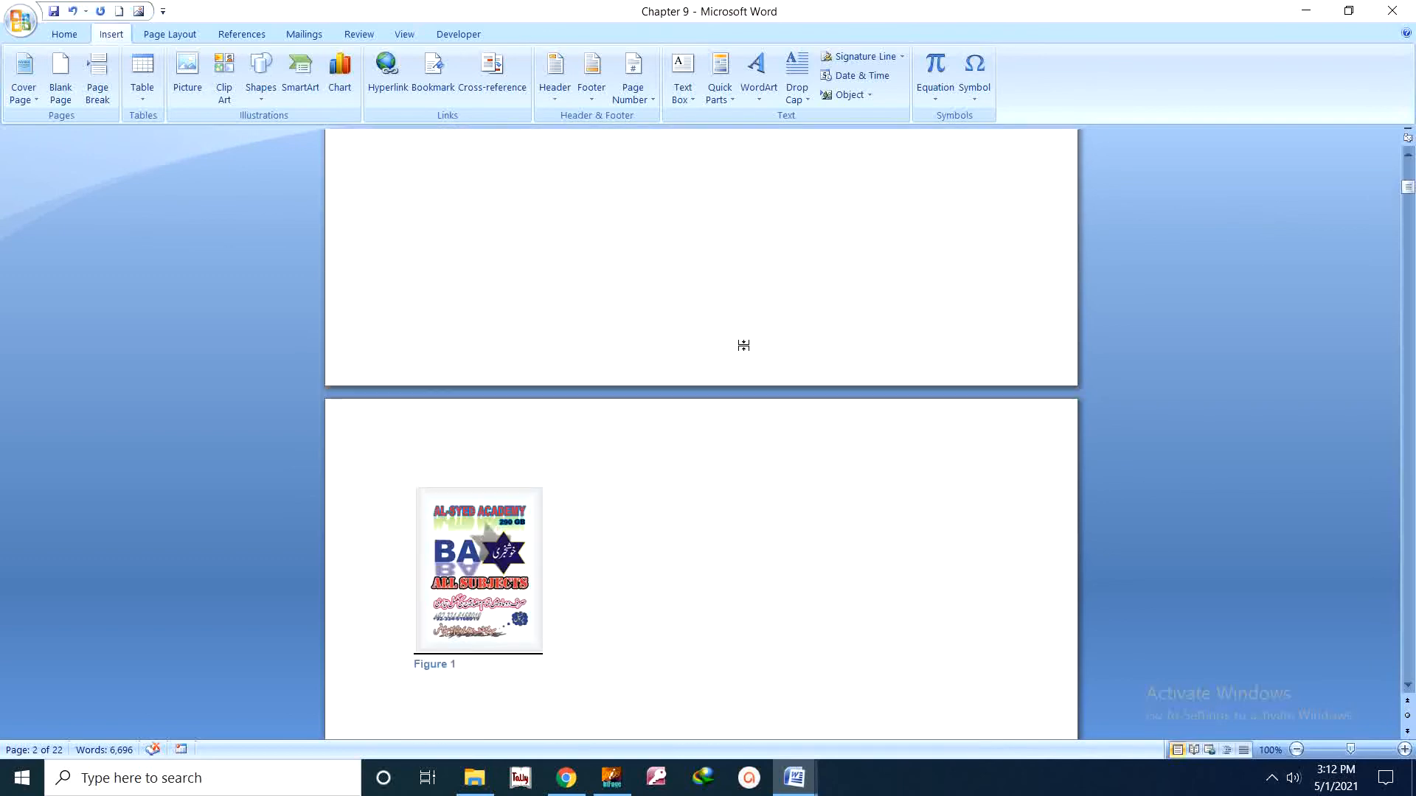
{"action": "scroll", "coordinate": [743, 345], "scroll_direction": "up", "scroll_amount": 5}
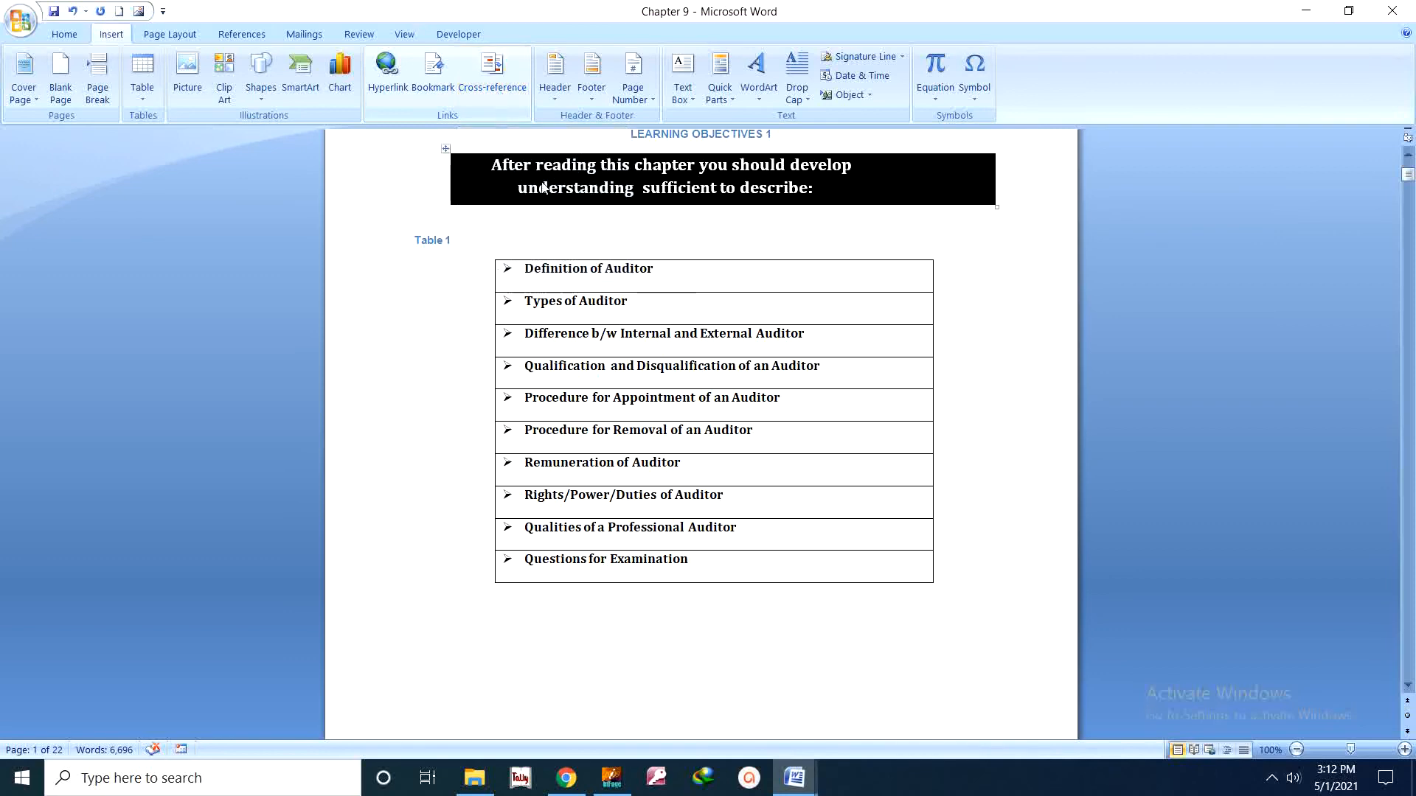
Switch to the open InsertLec document.
{"action": "mouse_move", "coordinate": [823, 771]}
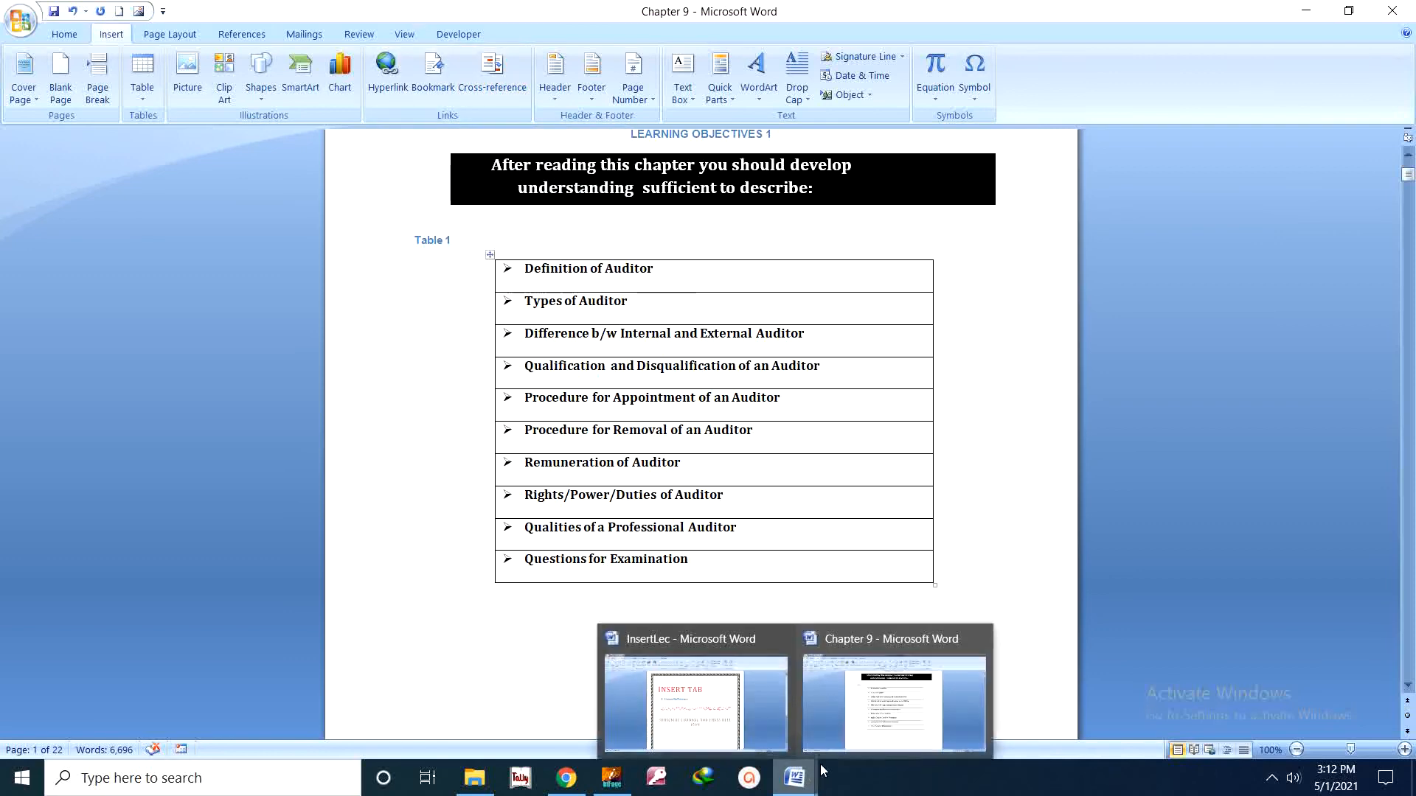
{"action": "left_click", "coordinate": [733, 708]}
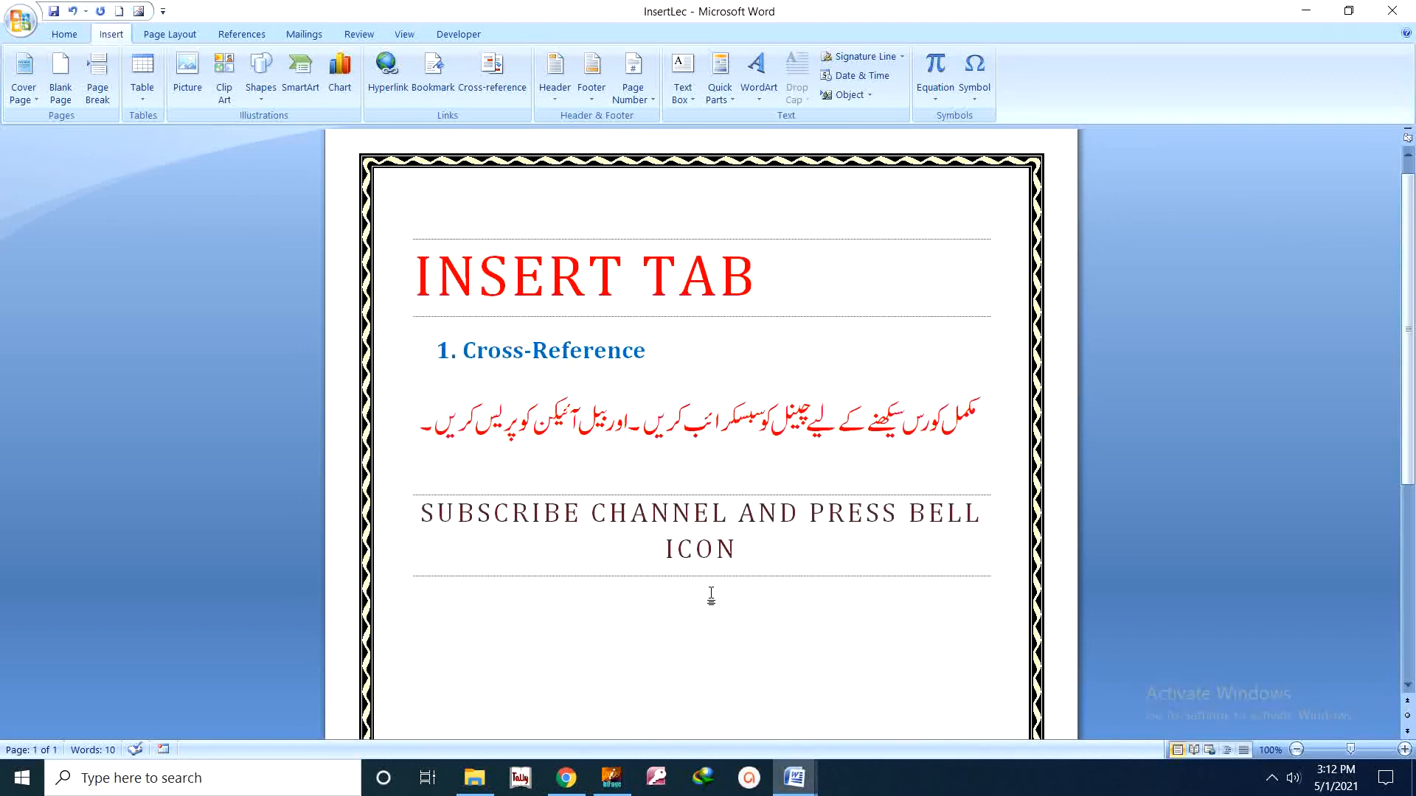